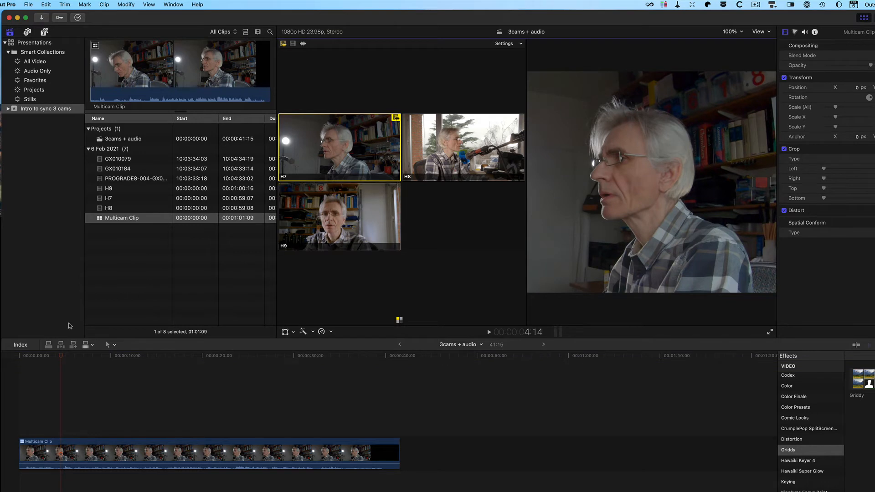
# Set the multicam clip to angle H9 from the start, cutting to H7 at about 4:13 and to H8 at about 13:05
pyautogui.click(20, 366)
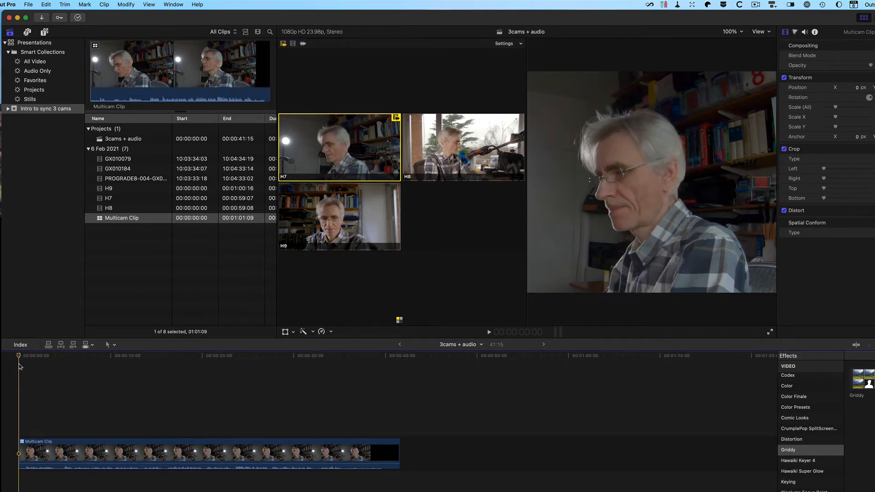
pyautogui.click(310, 237)
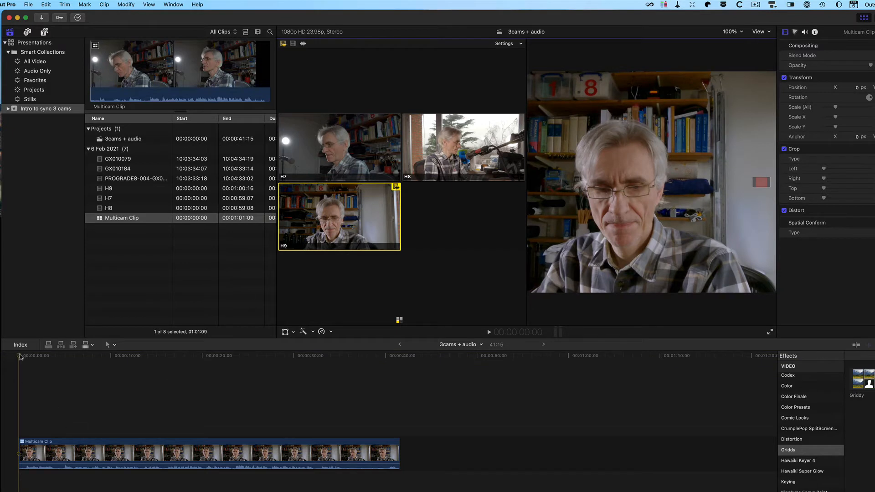
pyautogui.moveTo(18, 354); pyautogui.dragTo(62, 361)
pyautogui.click(376, 156)
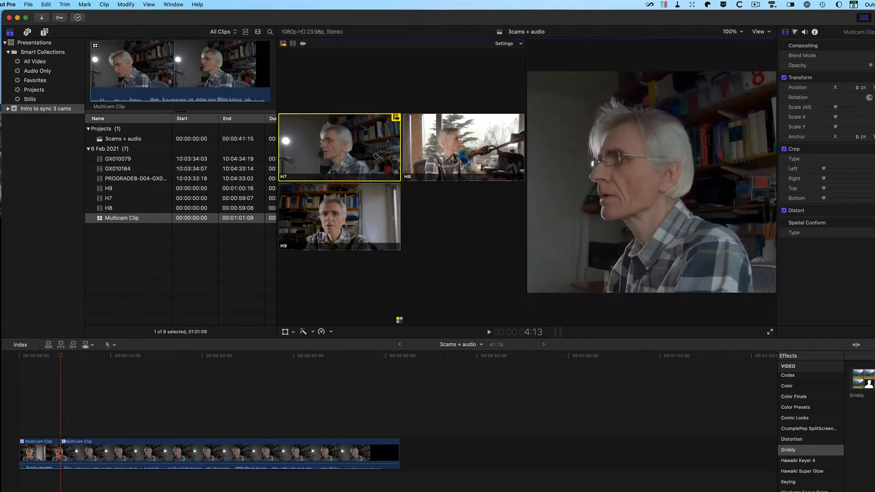
pyautogui.moveTo(62, 359); pyautogui.dragTo(141, 367)
pyautogui.press('2')
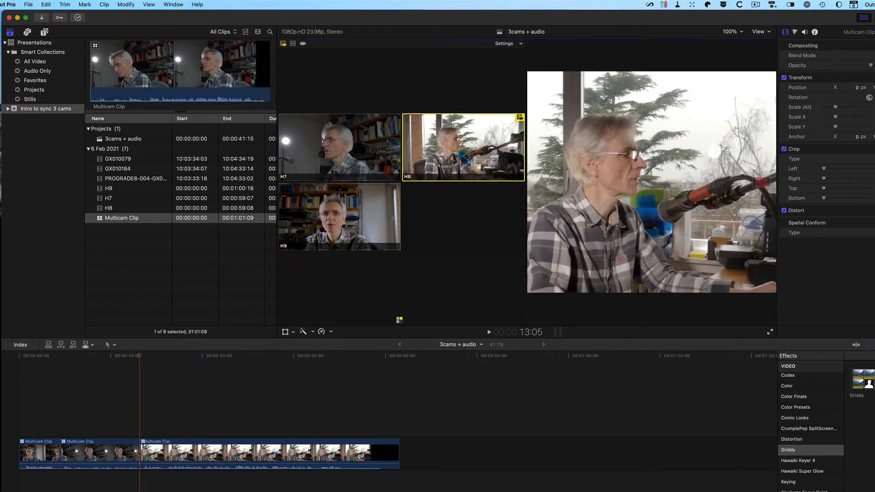
# Cut the multicam clip to angle H9 at about 23:11 and to angle H7 at about 32:13
pyautogui.moveTo(141, 358); pyautogui.dragTo(233, 359)
pyautogui.click(344, 230)
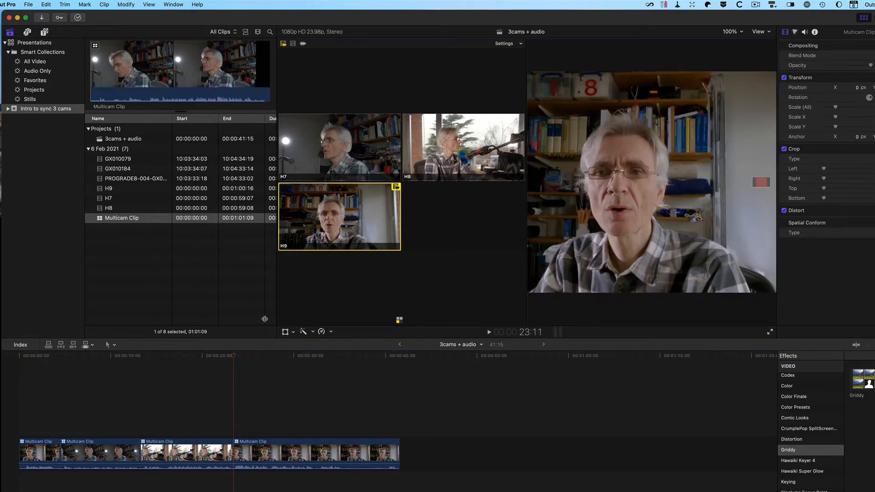
pyautogui.moveTo(234, 359); pyautogui.dragTo(317, 358)
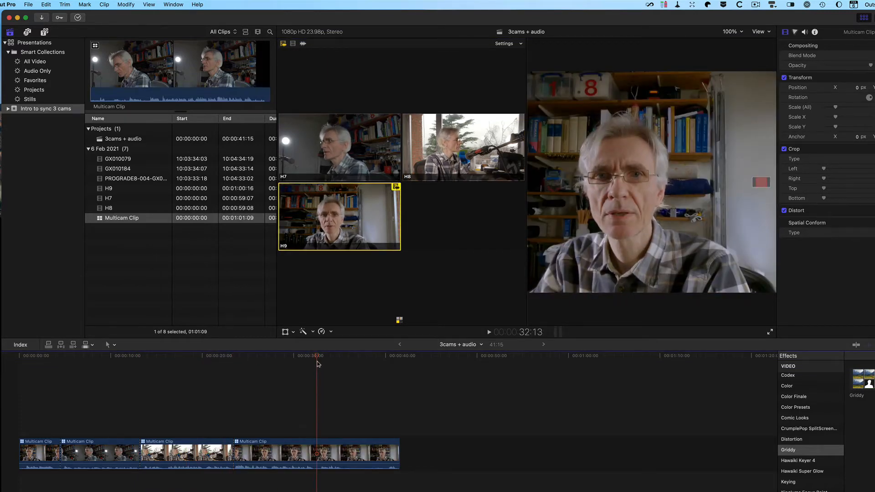
pyautogui.click(355, 159)
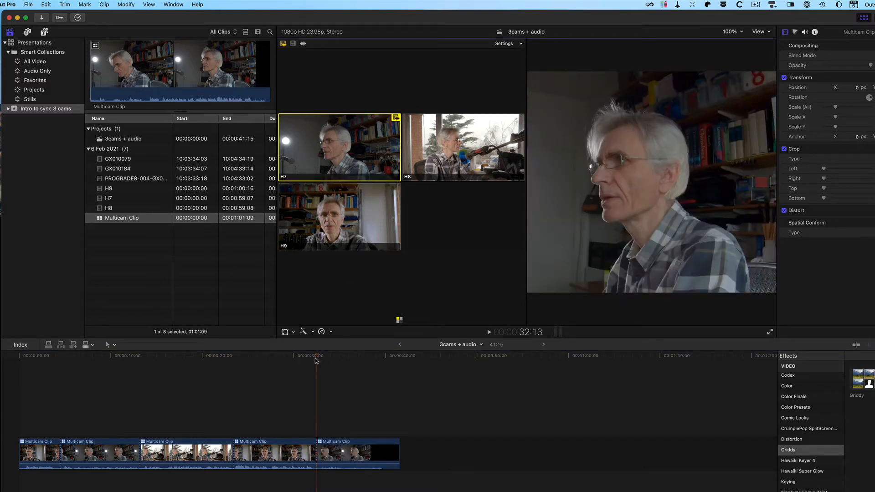
# Add Cross Dissolve transitions at the last cut, from H9 to H7, and at the cut from H7 to H8
pyautogui.moveTo(317, 358); pyautogui.dragTo(147, 358)
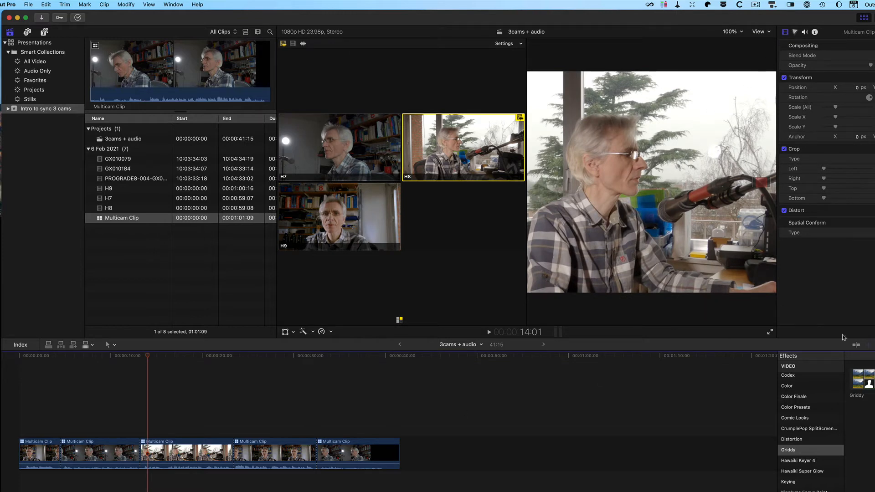
pyautogui.press('ctrl+super+5')
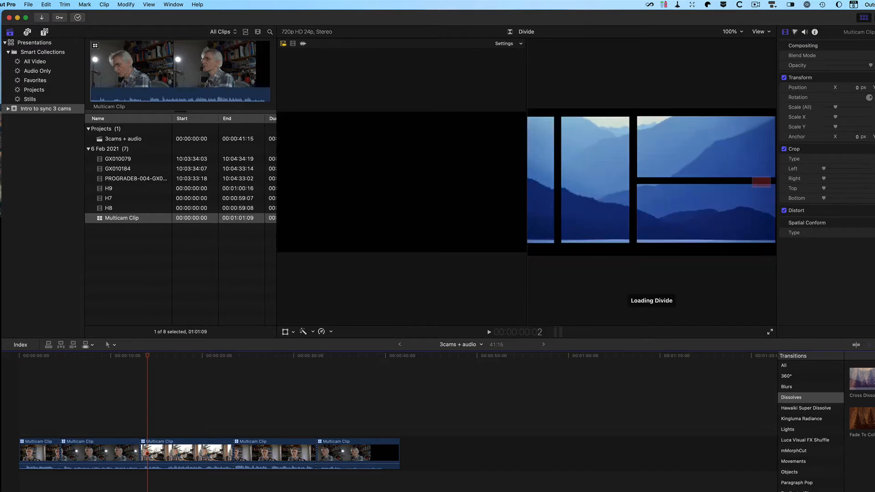
pyautogui.moveTo(861, 378); pyautogui.dragTo(309, 462)
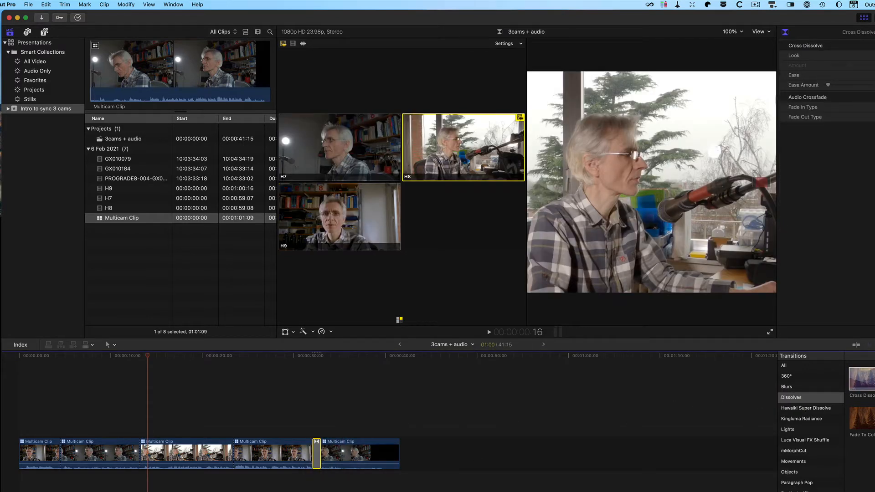
pyautogui.moveTo(861, 378); pyautogui.dragTo(140, 442)
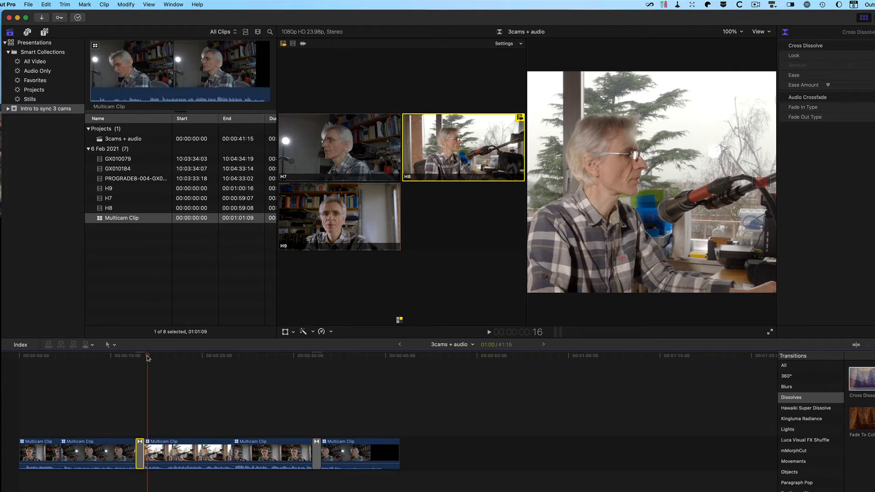
# Hide the multicam angles so that only the main viewer is displayed
pyautogui.moveTo(147, 358); pyautogui.dragTo(180, 360)
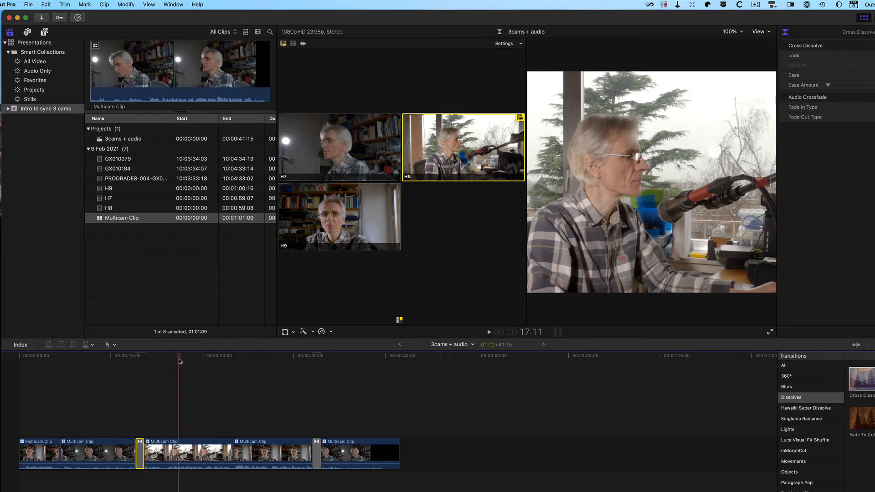
pyautogui.click(764, 37)
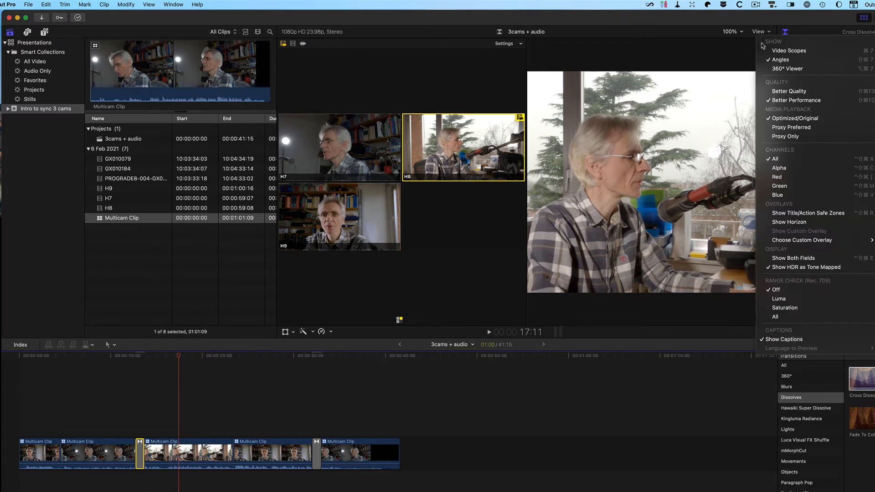
pyautogui.click(764, 57)
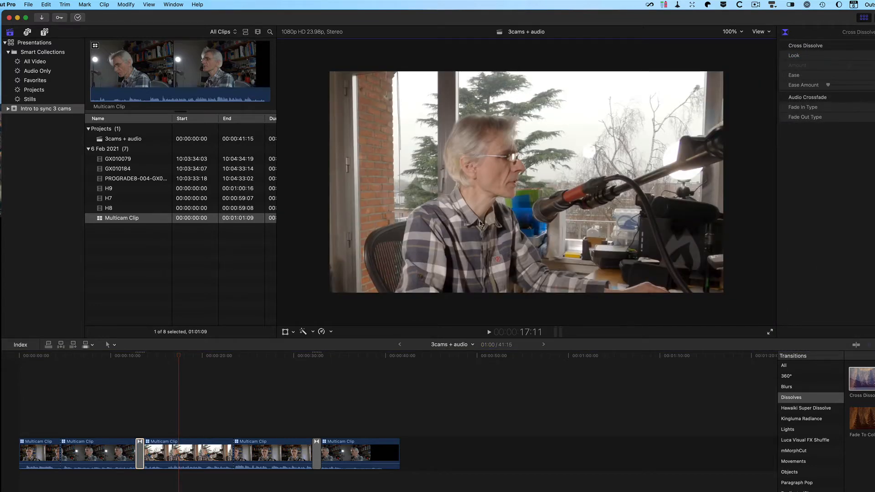
# Export the project as a master file named 3cams into the VocAlign sync folder, replacing the existing file
pyautogui.click(160, 376)
pyautogui.click(28, 5)
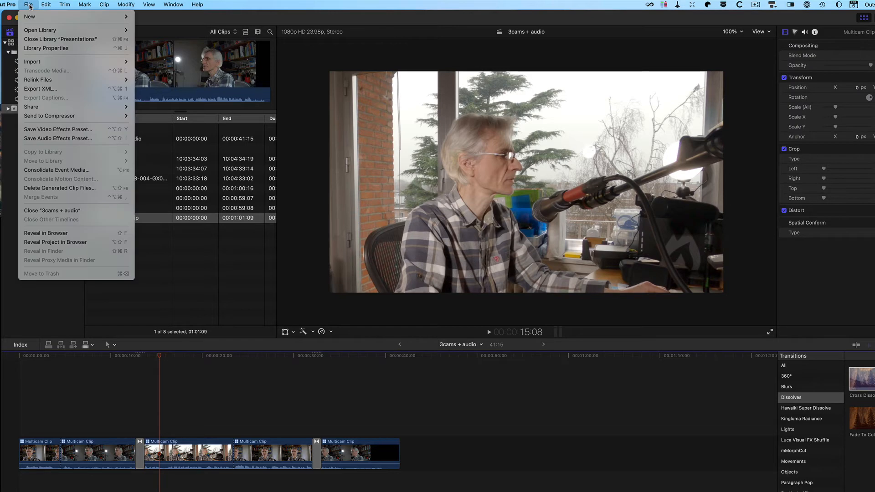
pyautogui.moveTo(37, 107)
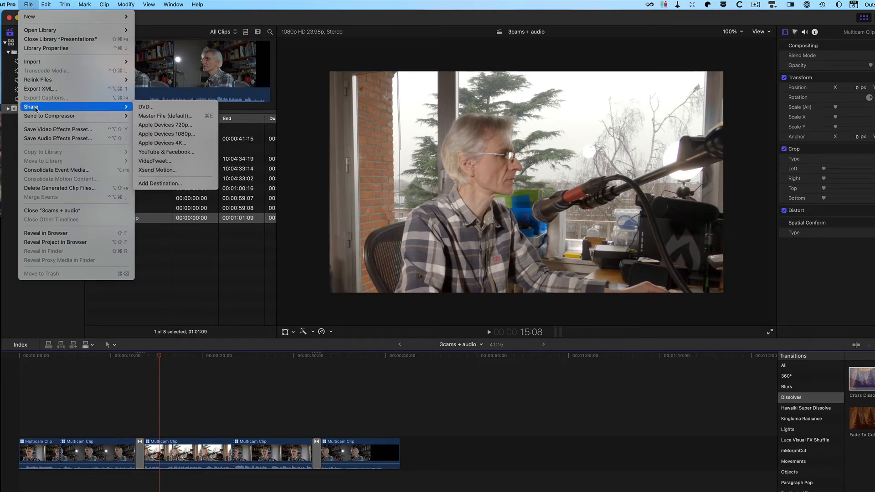
pyautogui.click(159, 117)
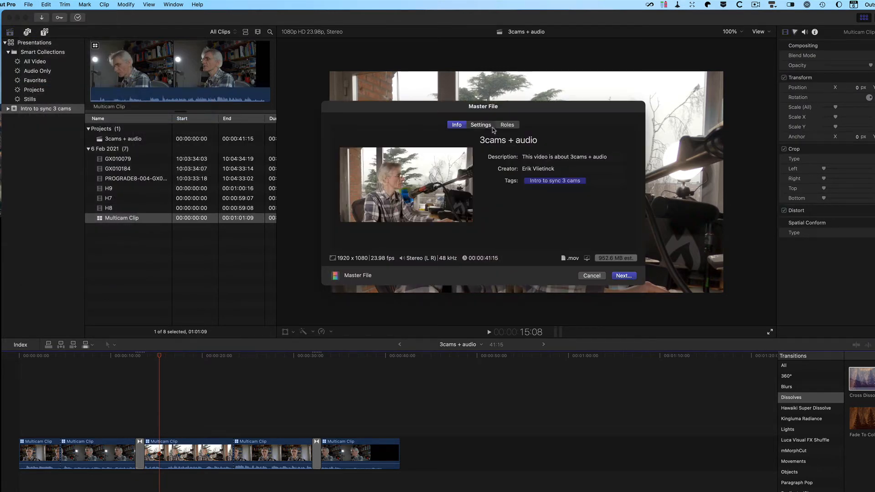
pyautogui.click(492, 128)
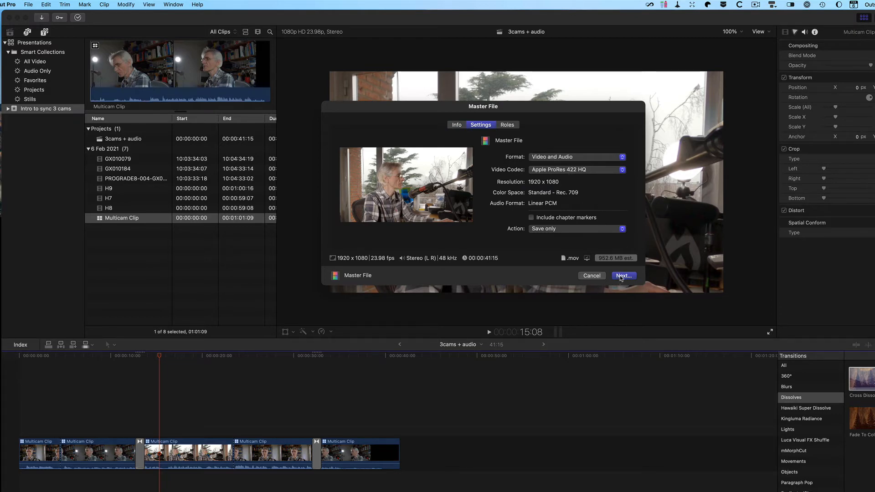
pyautogui.click(620, 277)
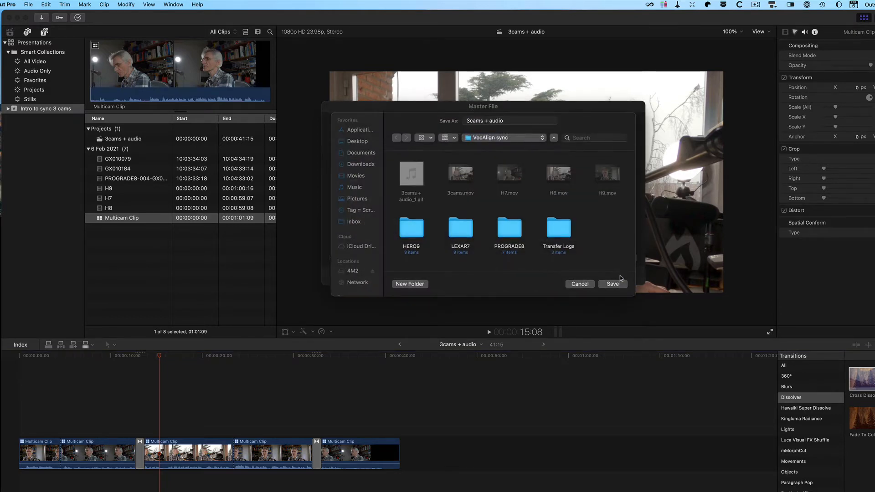
pyautogui.click(524, 121)
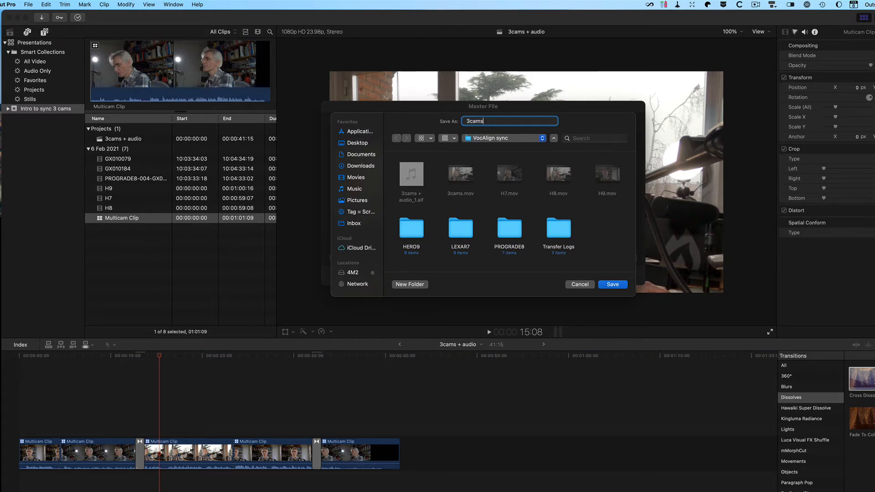
pyautogui.click(609, 284)
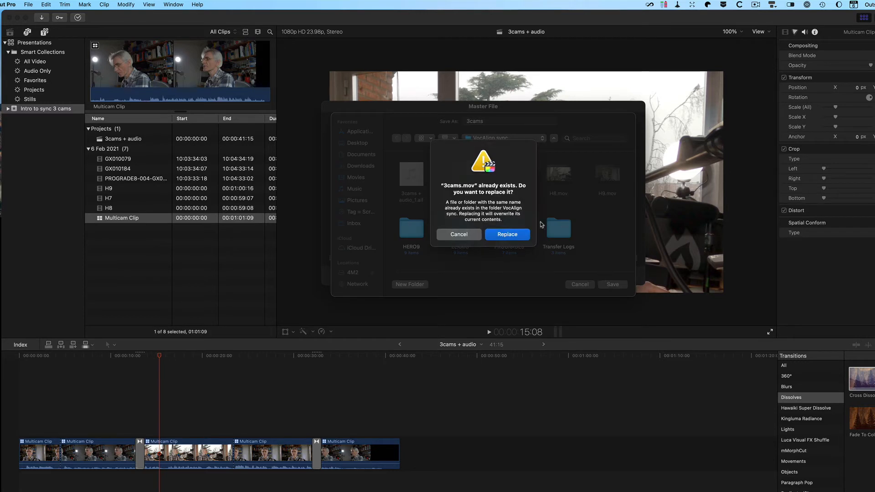
pyautogui.click(507, 235)
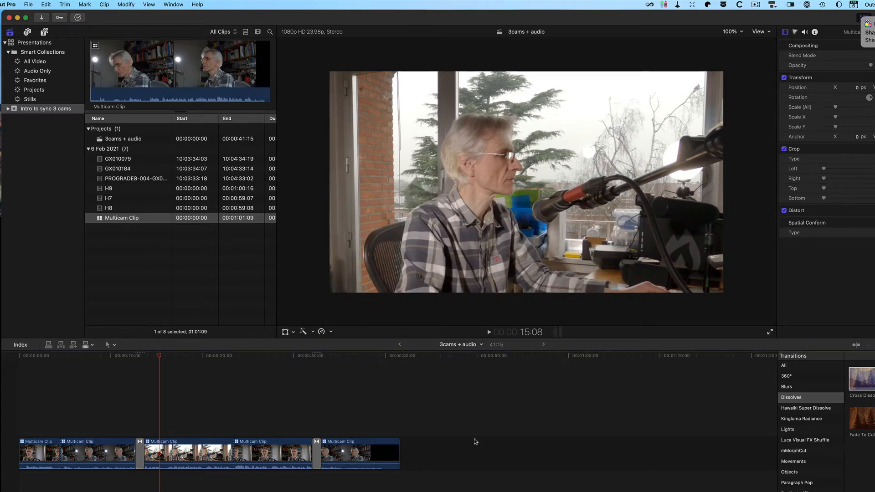
# Switch to Logic Pro and import the 3cams movie from the VocAlign sync folder, opening the movie and extracting its audio track
pyautogui.press('super+h')
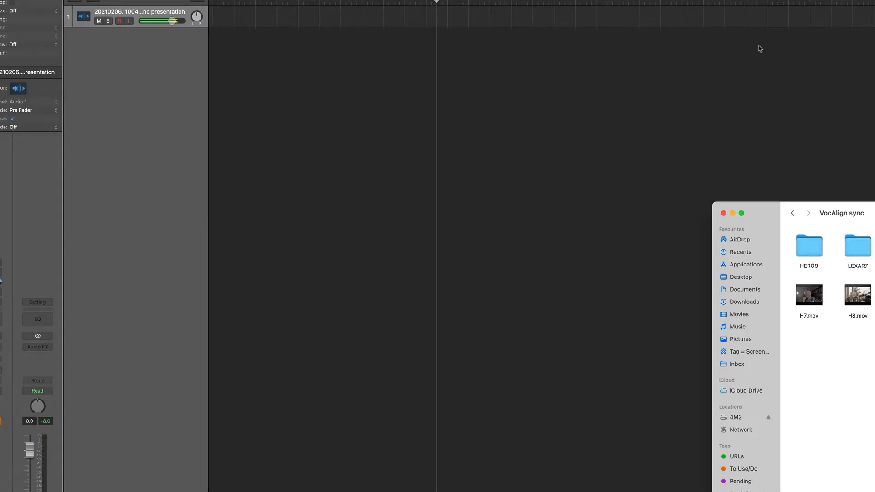
pyautogui.press('super+h')
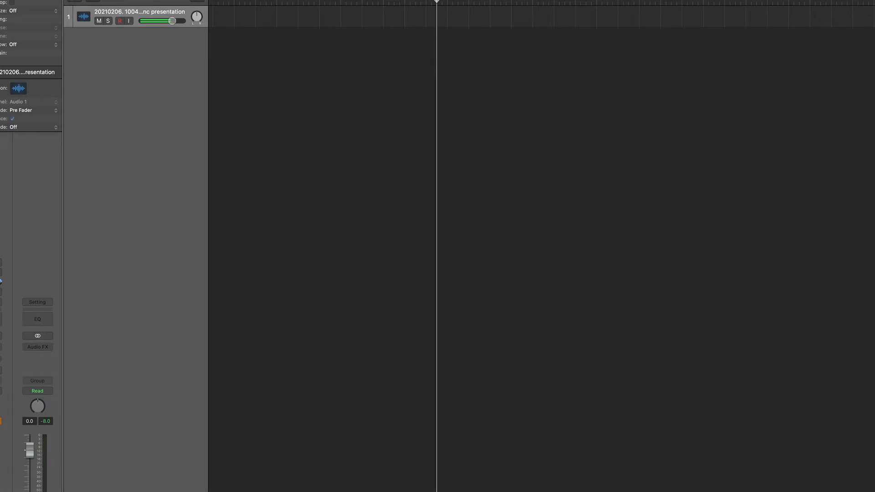
pyautogui.press('super+Tab')
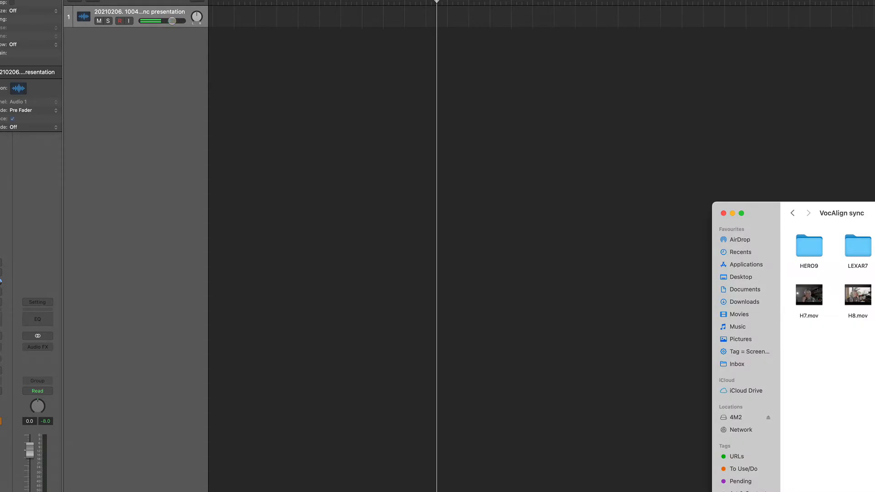
pyautogui.moveTo(874, 292); pyautogui.dragTo(354, 23)
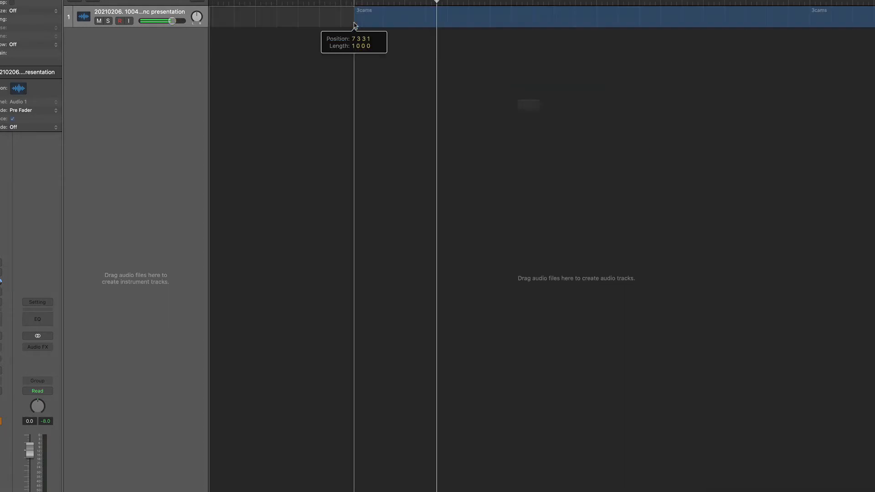
pyautogui.click(588, 130)
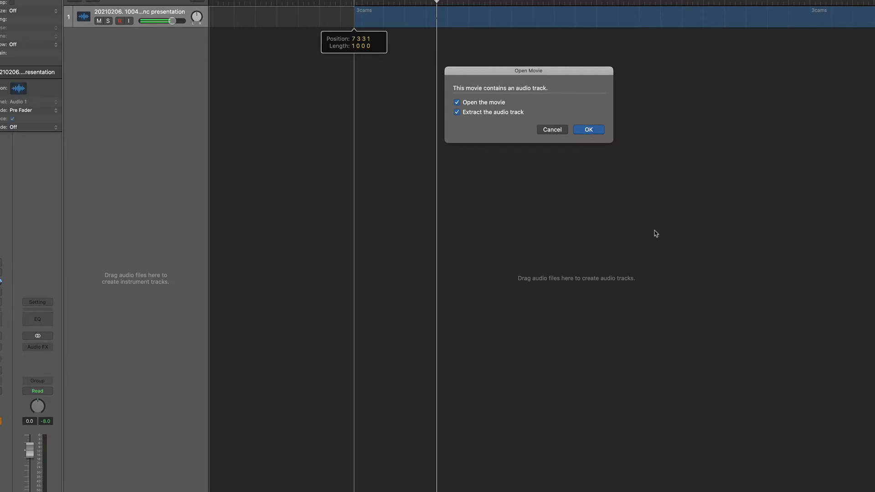
pyautogui.moveTo(874, 485); pyautogui.dragTo(280, 117)
pyautogui.moveTo(220, 1); pyautogui.dragTo(873, 488)
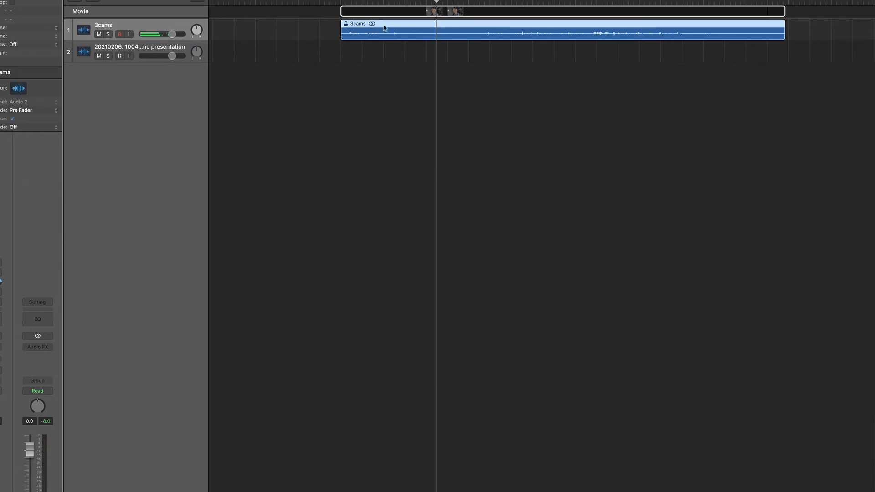
# Place the playhead near the start of the 3cams region and add the Sync presentation recording to track 2 from the project's start
pyautogui.moveTo(437, 1); pyautogui.dragTo(346, 1)
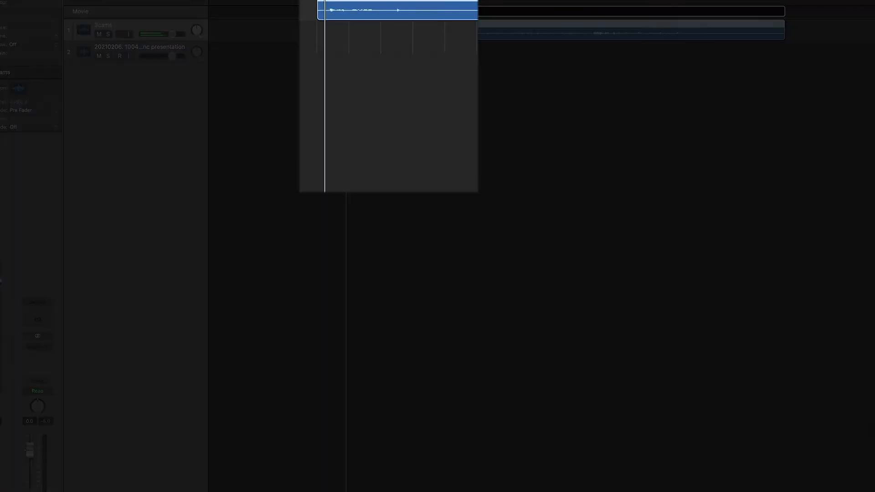
pyautogui.rightClick(325, 2)
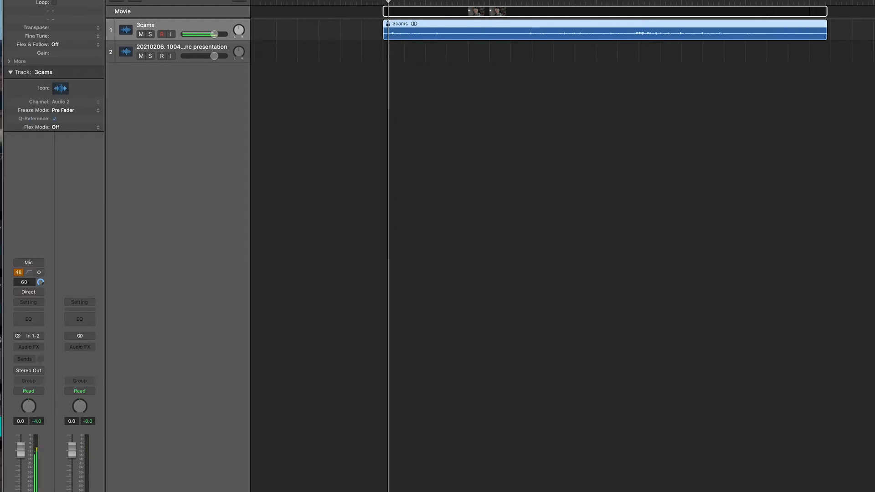
pyautogui.press('super+Tab')
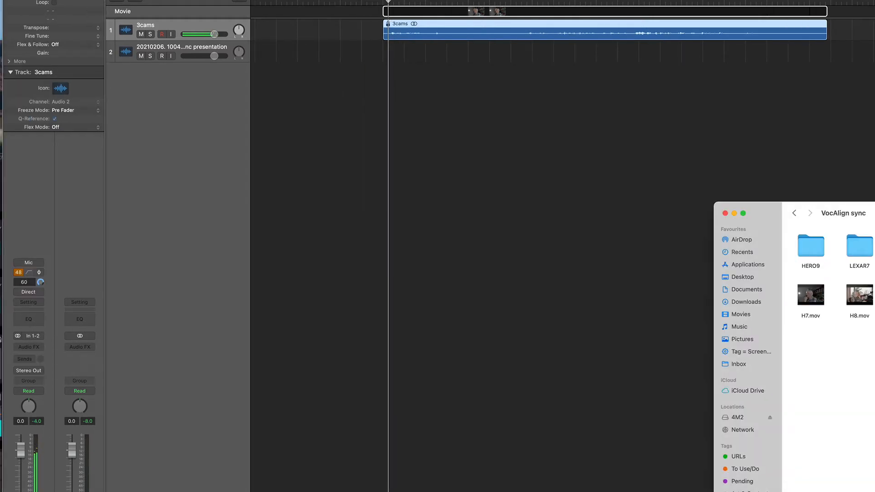
pyautogui.moveTo(873, 292); pyautogui.dragTo(260, 58)
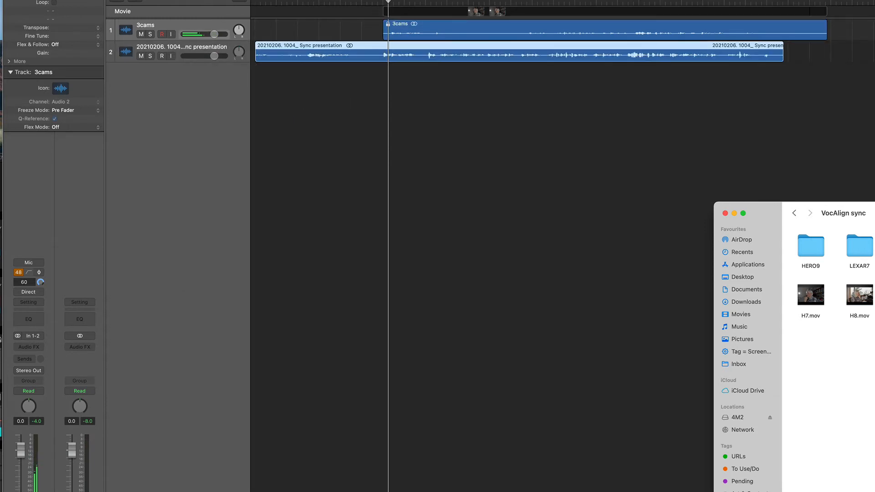
# Split the Sync presentation region just before the 3cams region begins and delete the part before the split
pyautogui.moveTo(389, 2); pyautogui.dragTo(377, 2)
pyautogui.press('super+t')
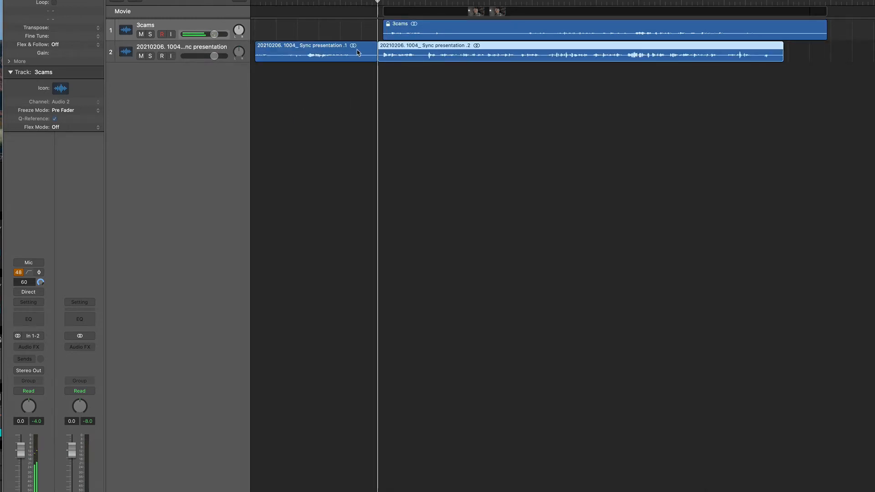
pyautogui.click(358, 52)
pyautogui.press('Delete')
# Move the remaining Sync presentation region to line up with the start of the 3cams region and place the playhead there
pyautogui.moveTo(400, 49); pyautogui.dragTo(407, 49)
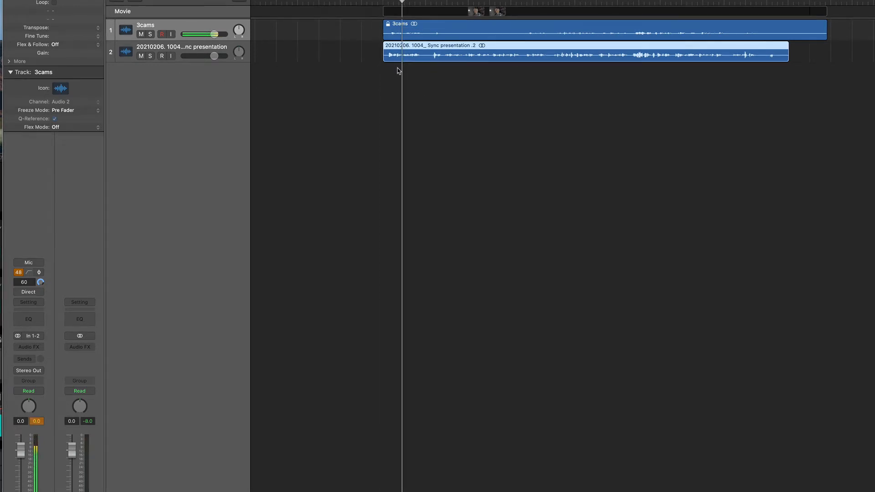
pyautogui.moveTo(402, 1); pyautogui.dragTo(383, 1)
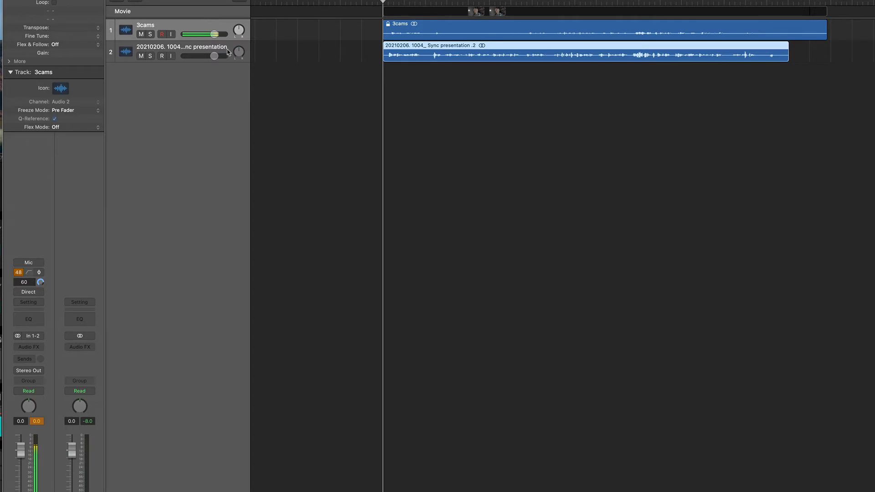
# Select both the 3cams and Sync presentation tracks and insert the VocAlign Ultra AU (ARA) effect on them
pyautogui.keyDown('shift'); pyautogui.click(220, 47); pyautogui.keyUp('shift')
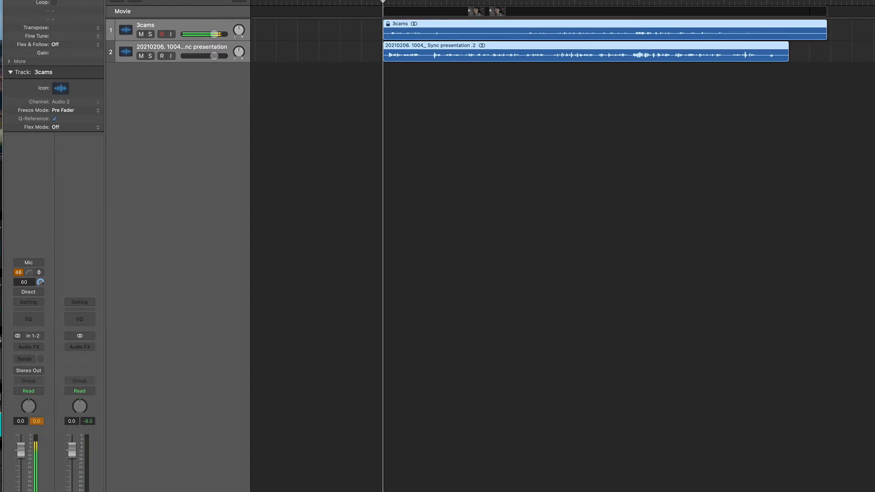
pyautogui.press('x')
pyautogui.click(172, 337)
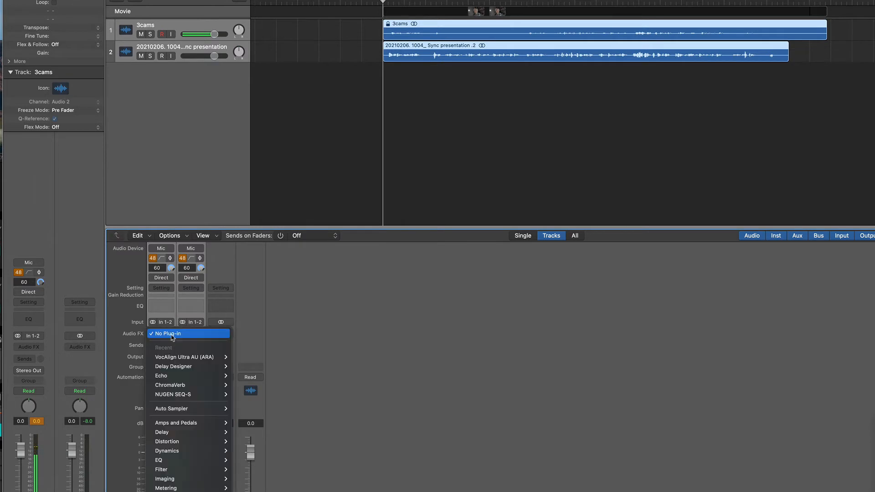
pyautogui.moveTo(191, 357)
pyautogui.click(246, 360)
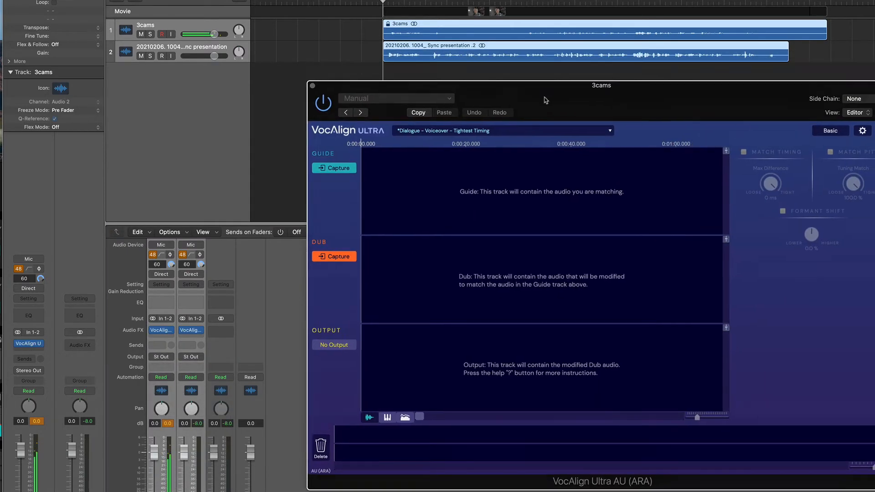
# Enable linking for the VocAlign Ultra window, play the 3cams region briefly and capture it as the Guide
pyautogui.moveTo(545, 100); pyautogui.dragTo(537, 145)
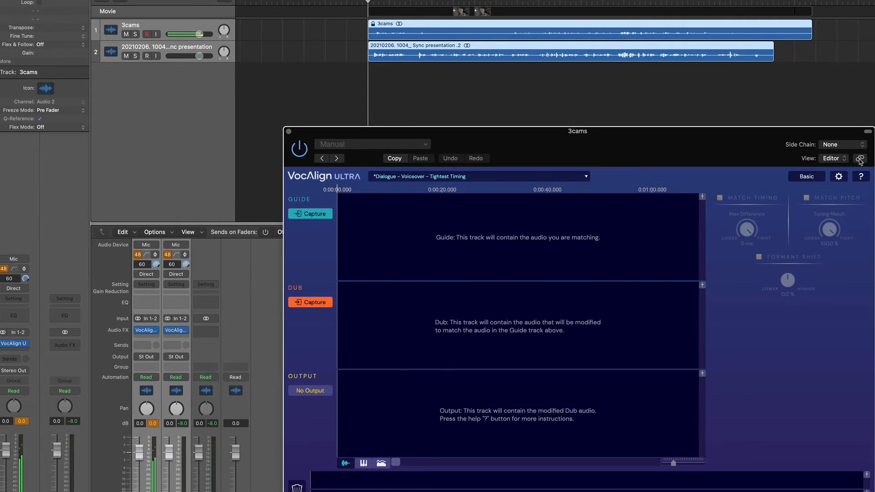
pyautogui.click(860, 159)
pyautogui.click(306, 35)
pyautogui.click(206, 29)
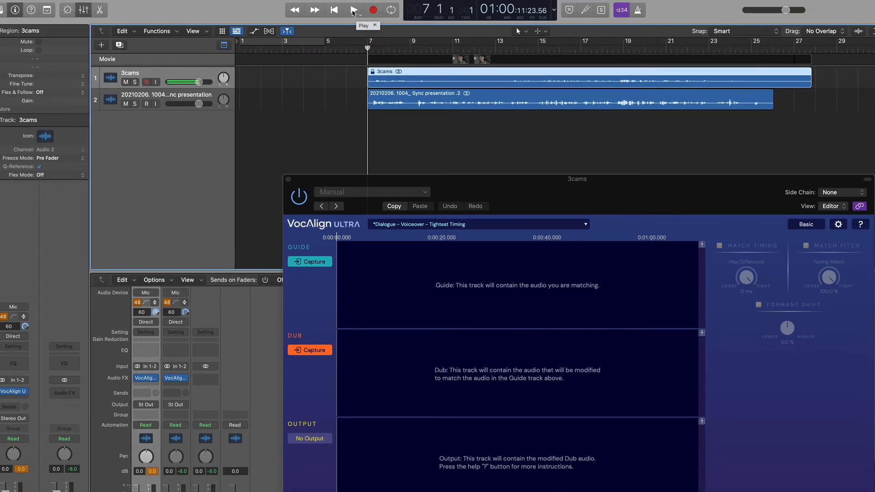
pyautogui.click(354, 10)
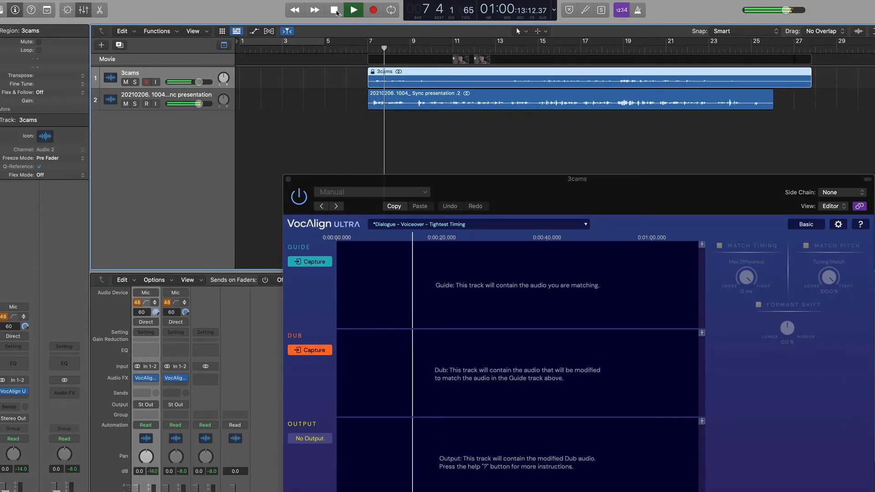
pyautogui.click(334, 10)
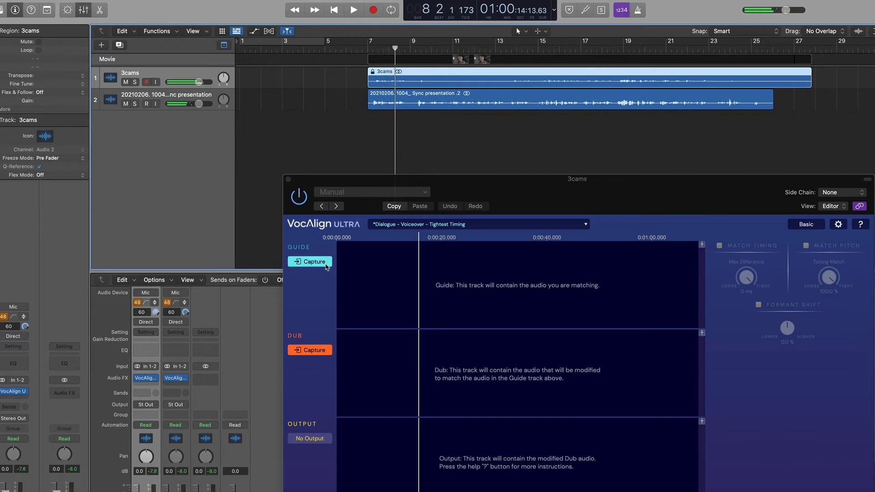
pyautogui.click(326, 265)
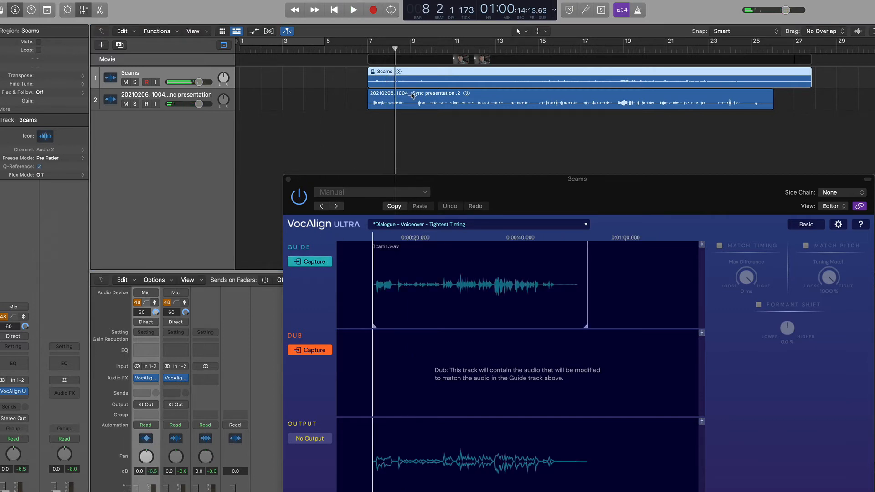
# Select the Sync presentation region, play it briefly and capture it as the Dub in VocAlign Ultra
pyautogui.click(415, 96)
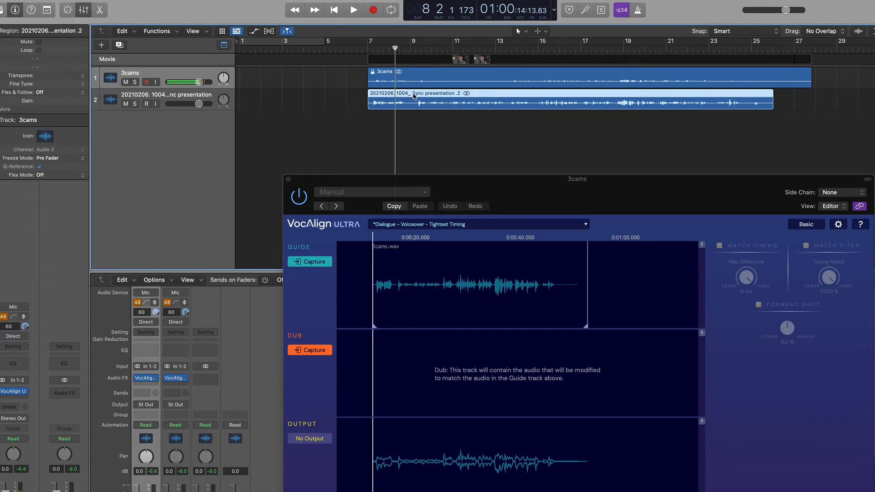
pyautogui.click(353, 10)
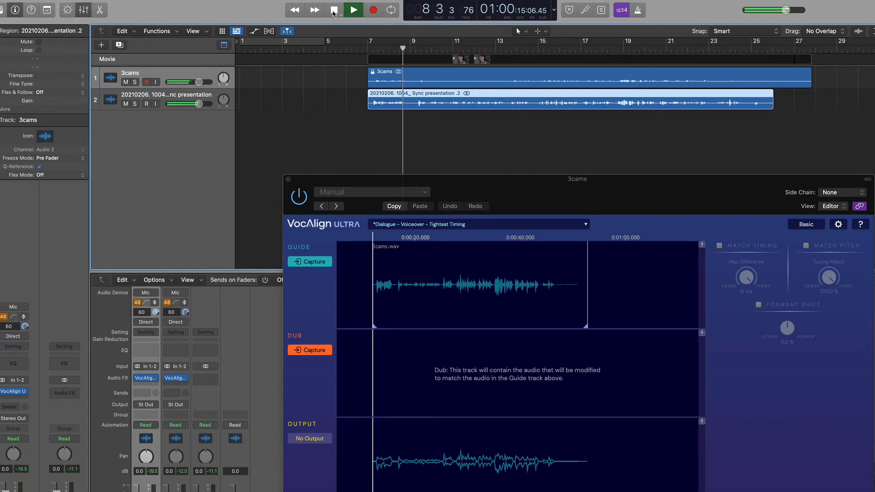
pyautogui.click(334, 10)
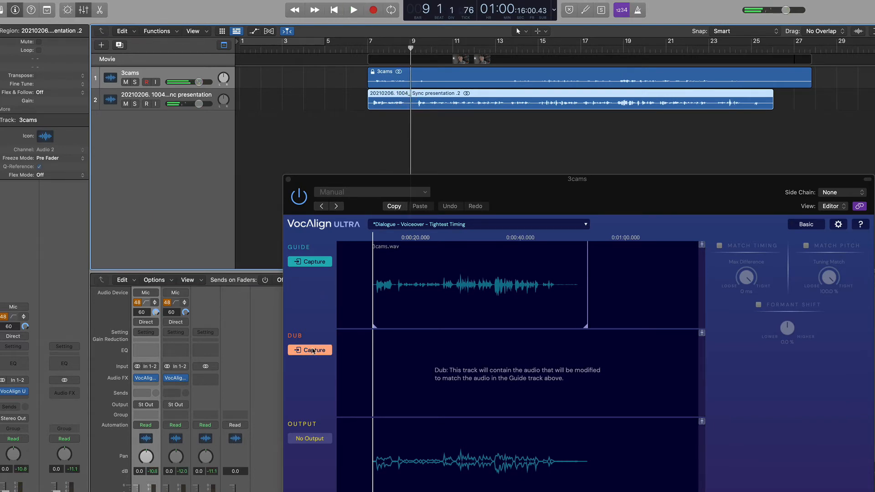
pyautogui.click(313, 351)
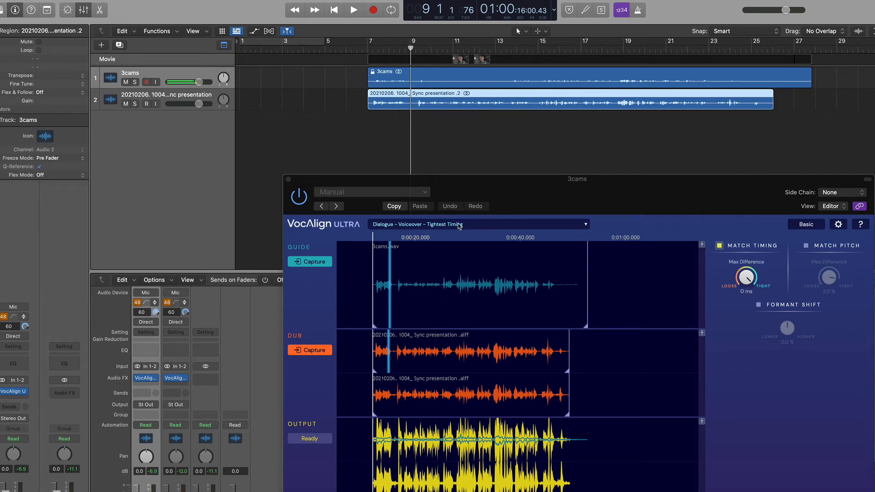
# Choose the Dialogue - Voiceover - Tightest Timing preset in VocAlign Ultra and close the plug-in window
pyautogui.click(460, 225)
pyautogui.moveTo(435, 233)
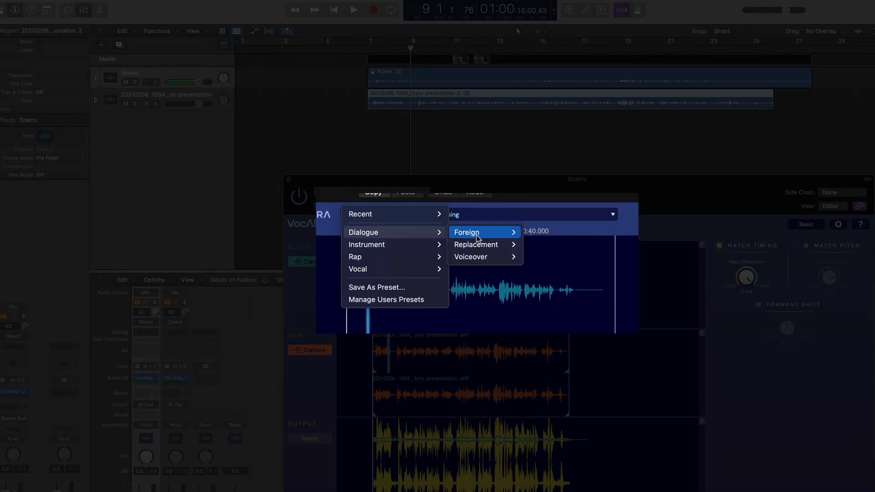
pyautogui.moveTo(472, 262)
pyautogui.click(527, 270)
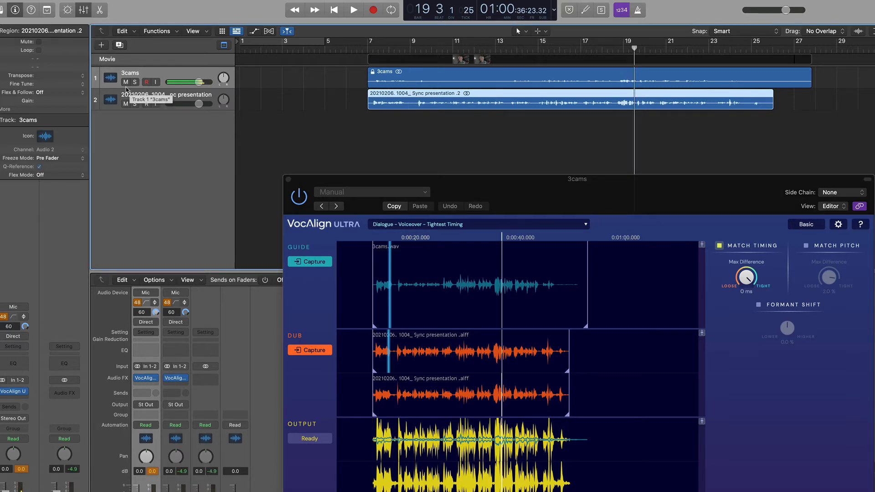
pyautogui.moveTo(469, 182); pyautogui.dragTo(463, 160)
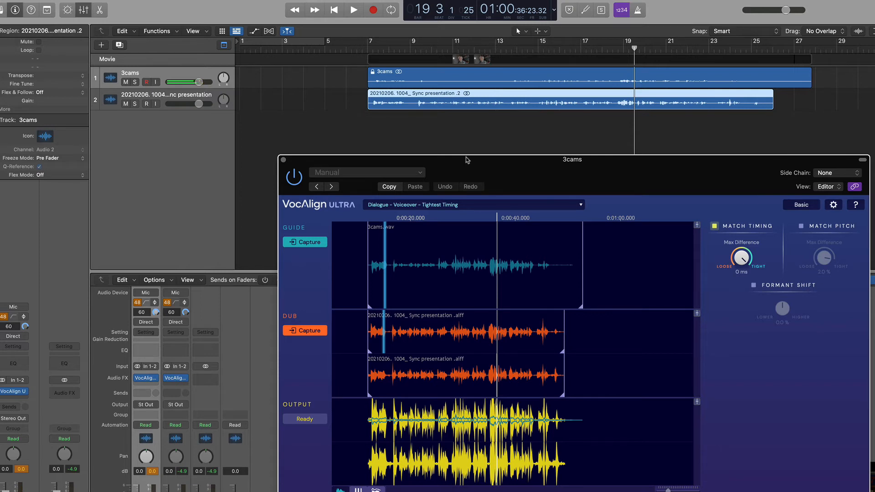
pyautogui.click(283, 160)
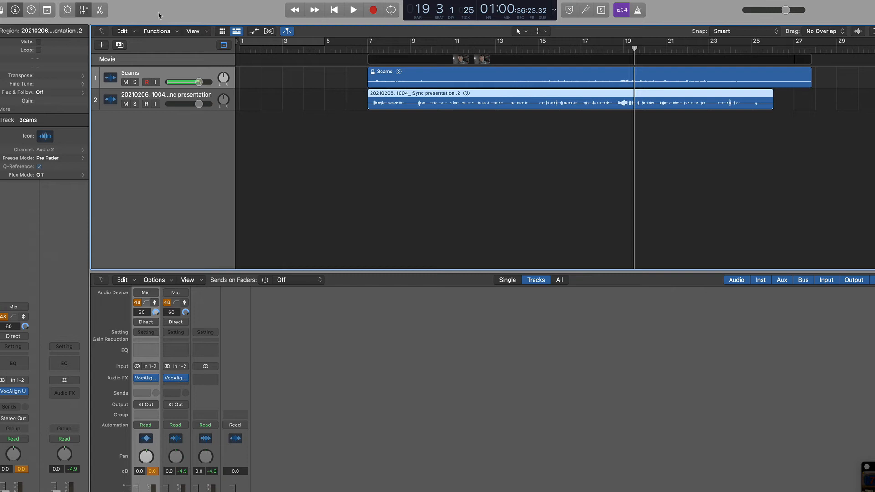
# Export the project to Final Cut Pro XML as Untitled 1.fcpxml in the VocAlign sync folder, including video and exporting as a compound clip
pyautogui.click(15, 0)
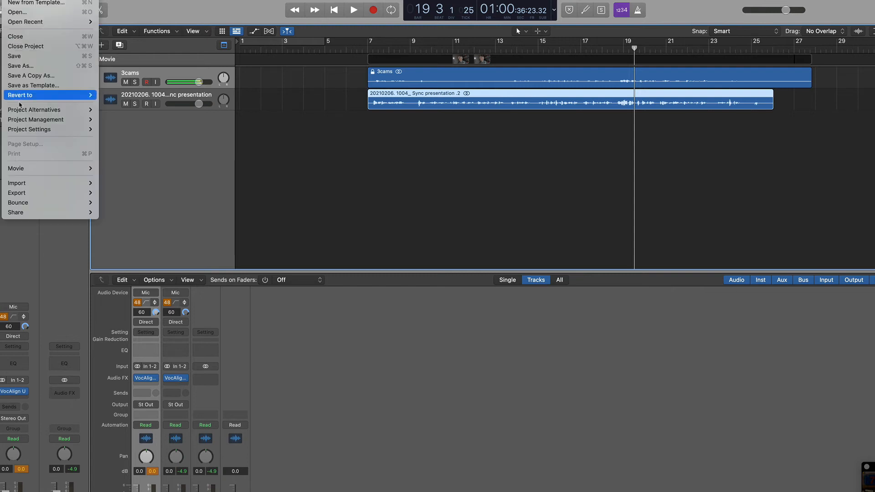
pyautogui.moveTo(19, 195)
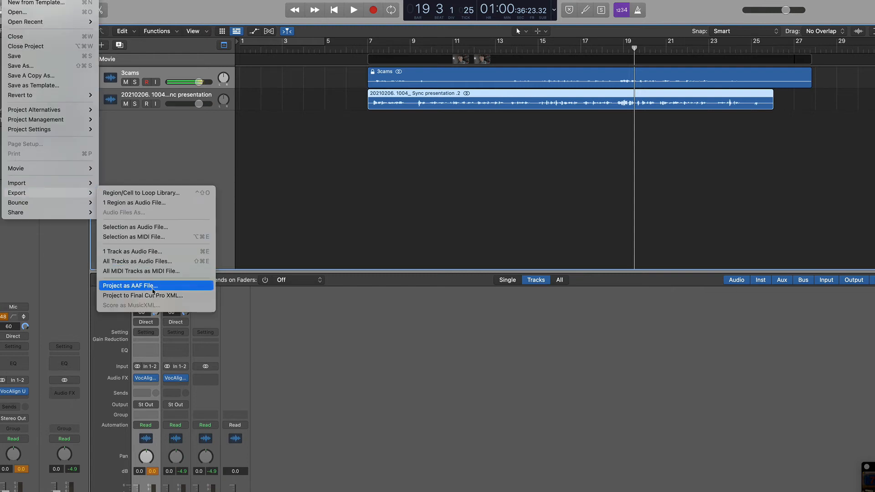
pyautogui.click(152, 295)
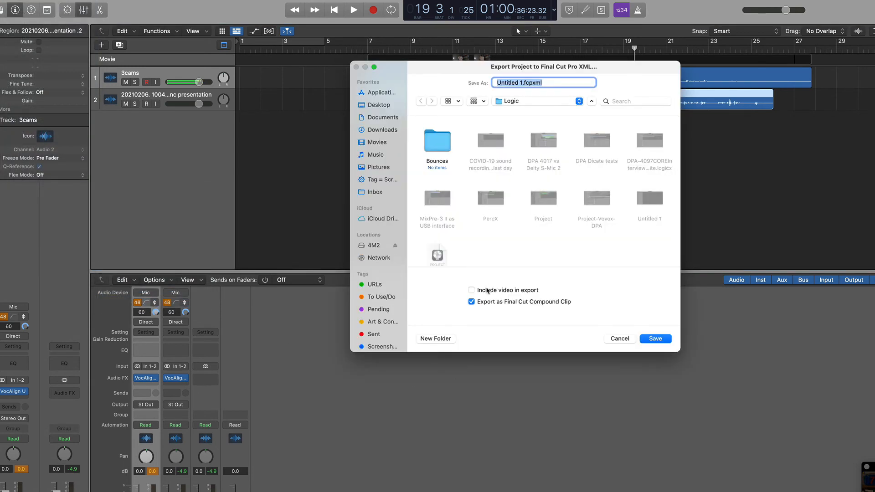
pyautogui.click(497, 293)
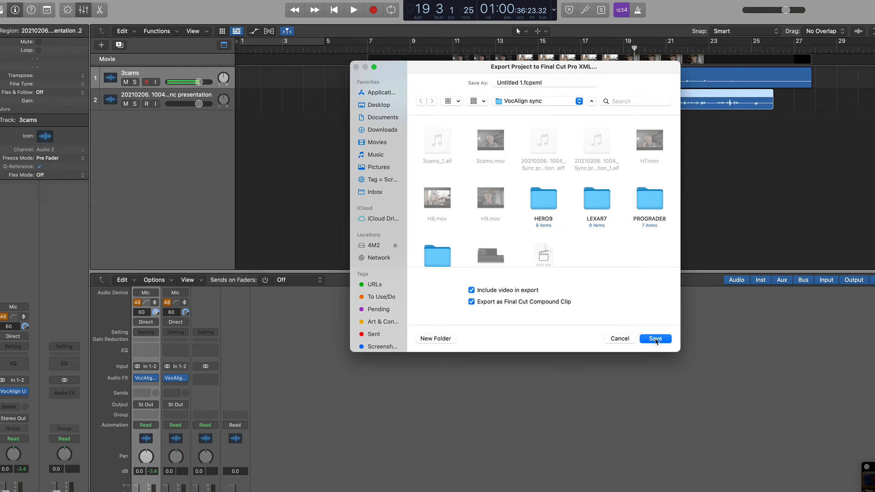
pyautogui.click(655, 339)
pyautogui.click(542, 251)
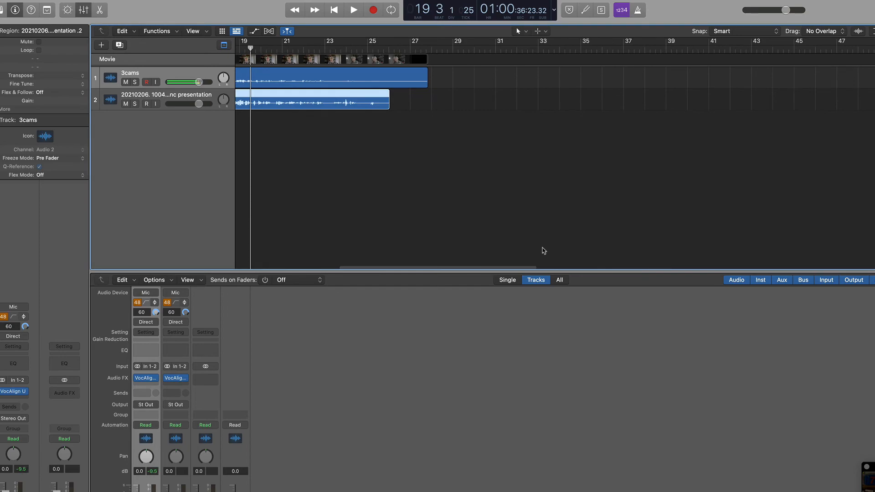
# Switch to Final Cut Pro, import the Untitled 1 XML exported from Logic and open the Untitled 1 project in the timeline
pyautogui.press('super+Tab')
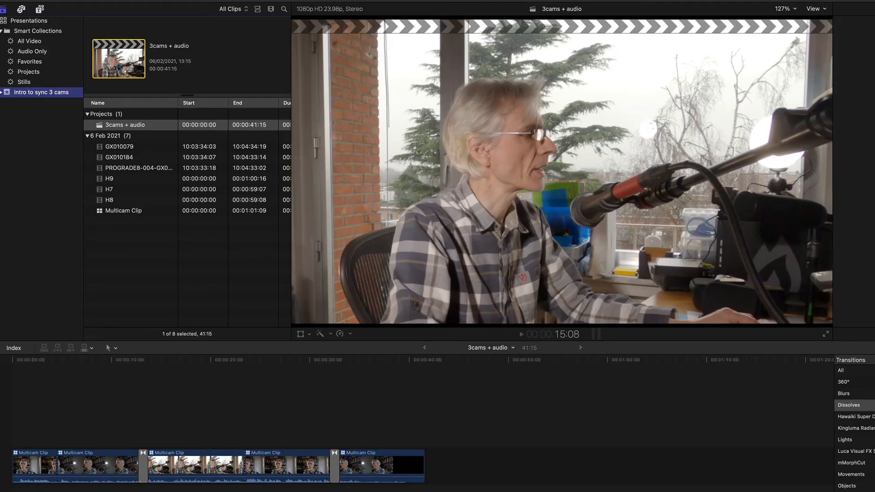
pyautogui.click(20, 0)
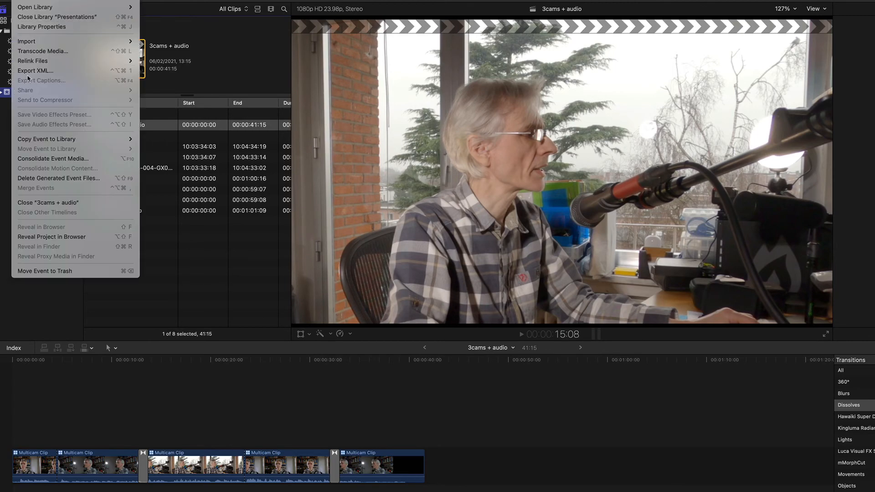
pyautogui.moveTo(40, 45)
pyautogui.click(153, 81)
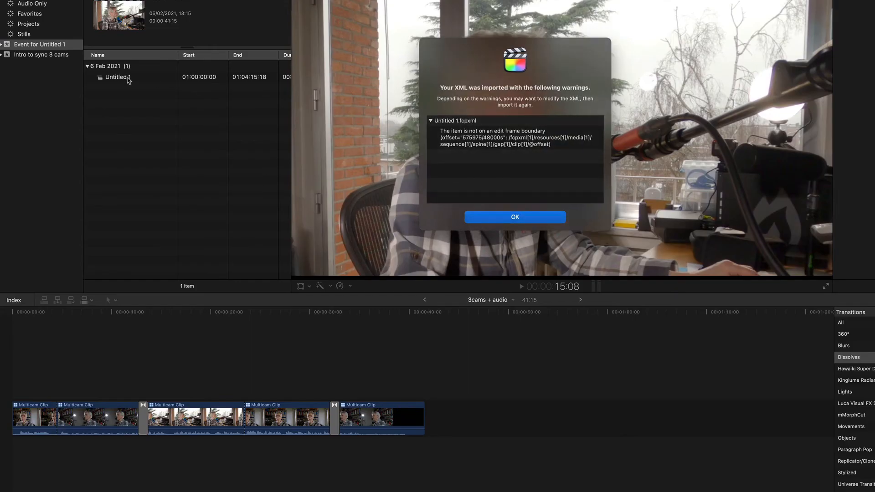
pyautogui.click(494, 216)
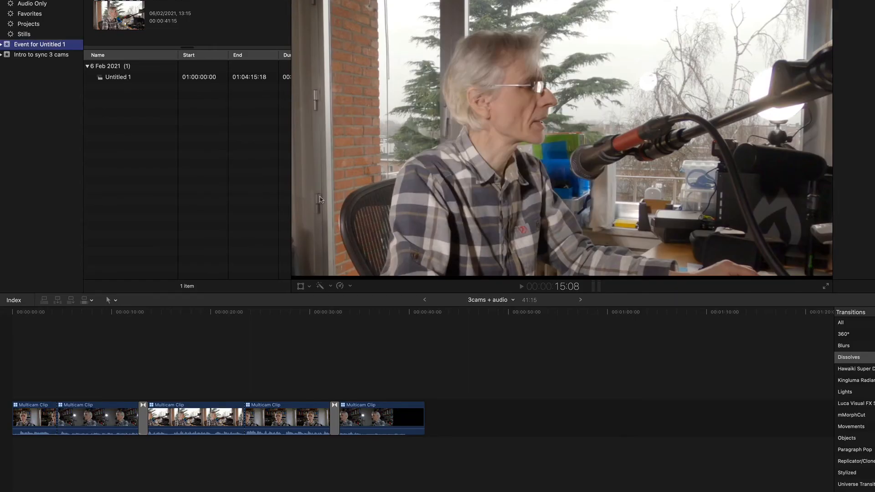
pyautogui.click(122, 78)
pyautogui.doubleClick(122, 78)
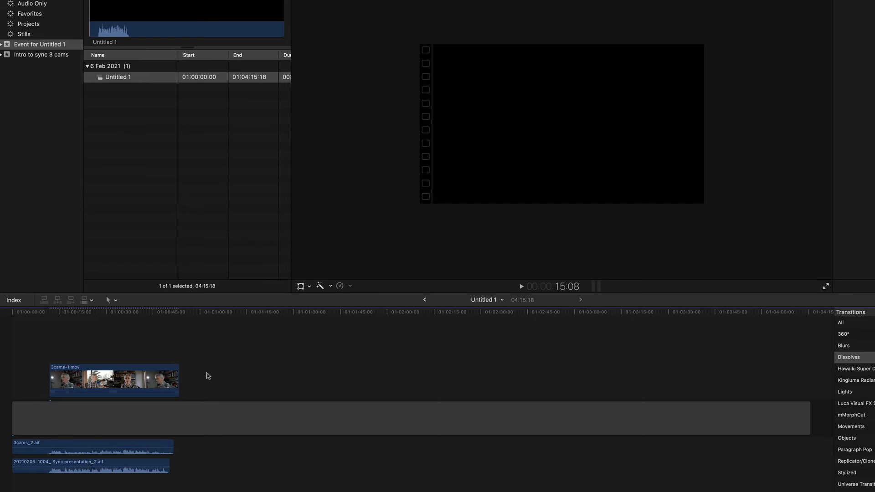
# Blade the 3cams_2 and Sync presentation_2 audio clips at 01:00:11:23, where 3cams-1.mov begins
pyautogui.click(50, 312)
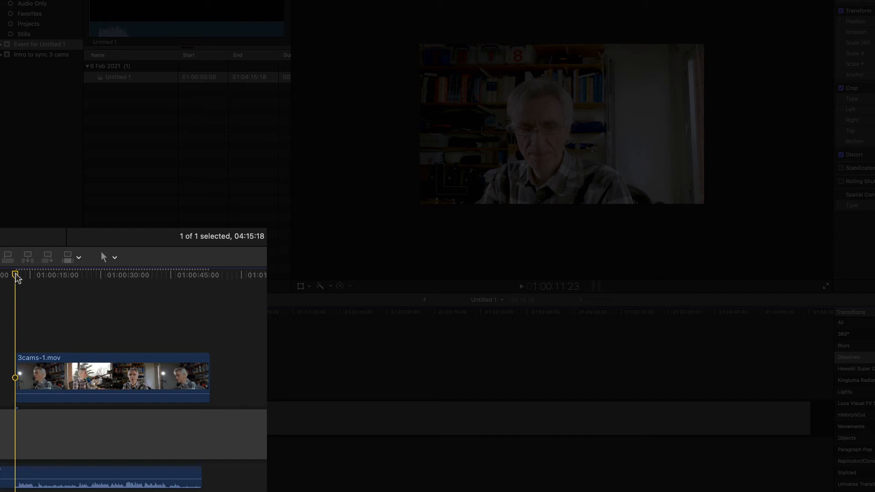
pyautogui.press('b')
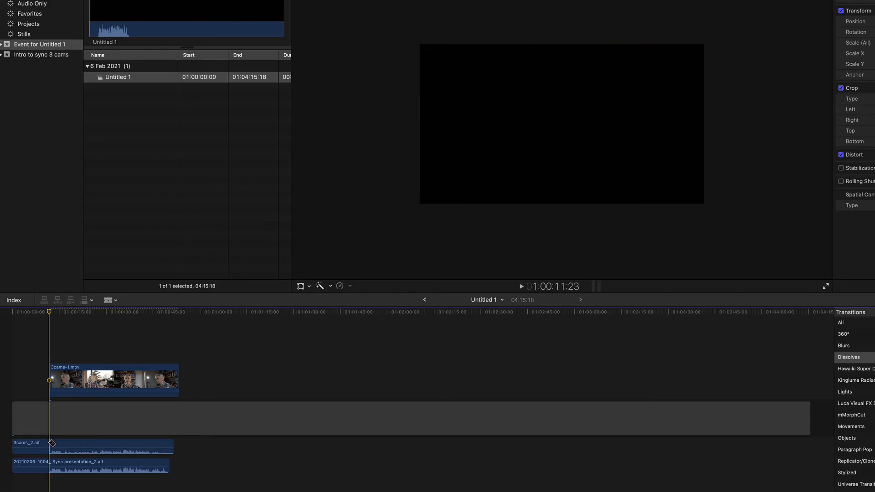
pyautogui.click(52, 443)
pyautogui.click(53, 466)
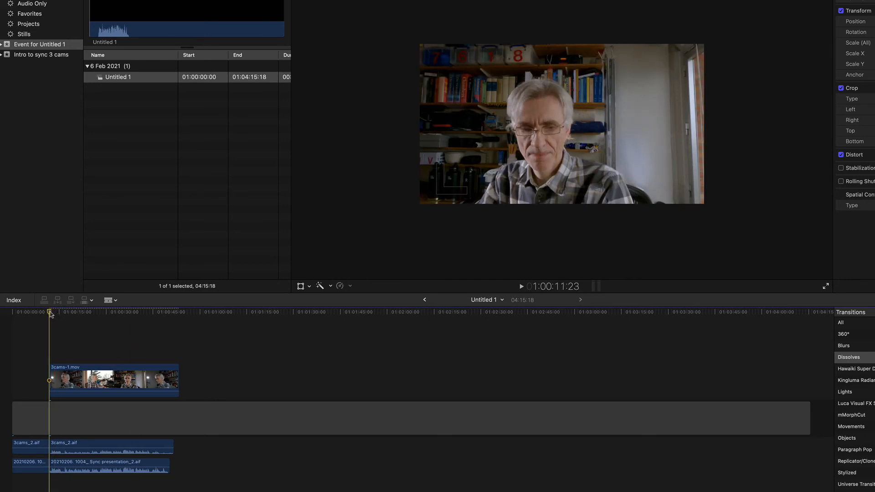
# Cut the clips at 01:00:50:11 and delete everything after that point, plus the gap and audio pieces before 3cams-1.mov
pyautogui.moveTo(50, 314); pyautogui.dragTo(170, 315)
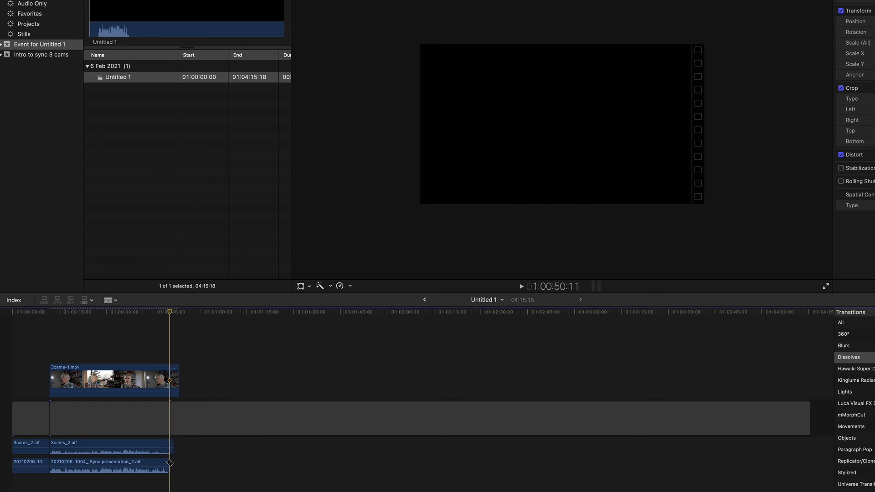
pyautogui.press('a')
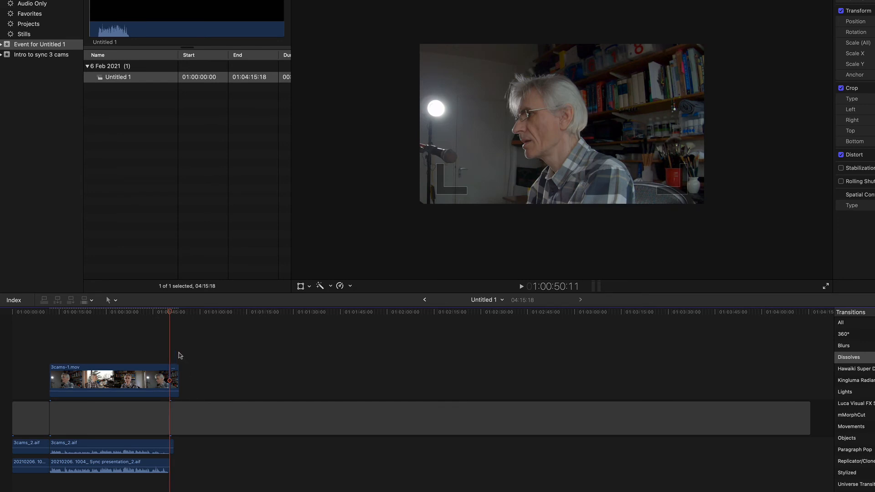
pyautogui.moveTo(180, 356); pyautogui.dragTo(177, 474)
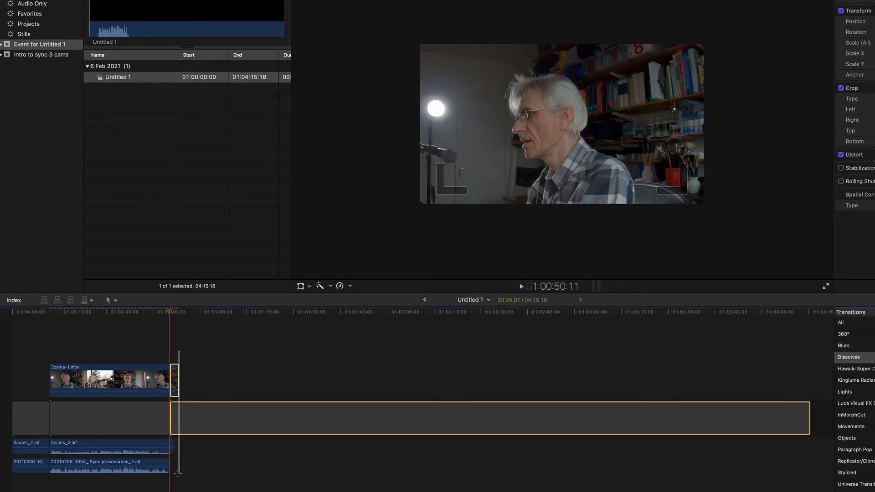
pyautogui.press('Delete')
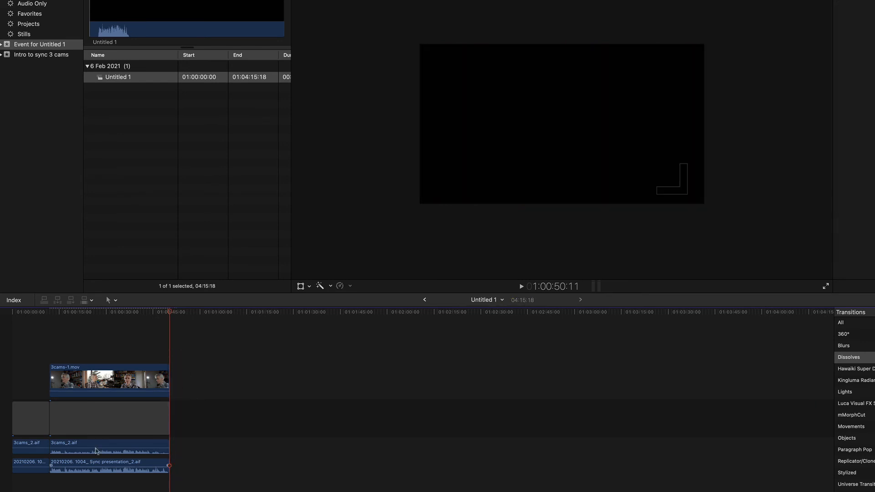
pyautogui.moveTo(31, 367); pyautogui.dragTo(32, 477)
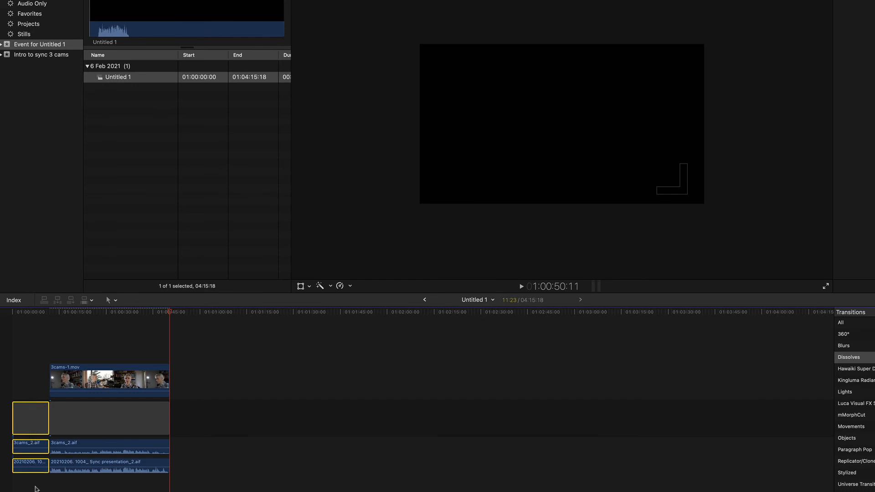
pyautogui.press('Delete')
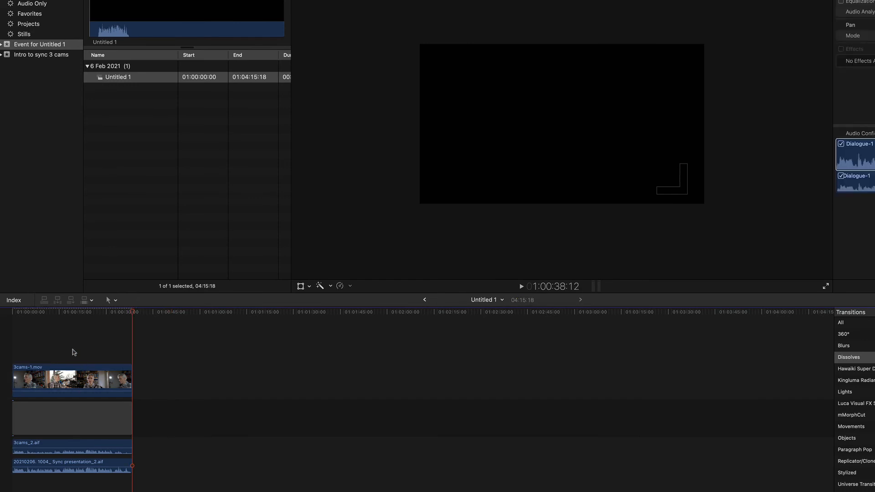
# Review the trimmed Untitled 1 timeline from mid-clip and from its start, checking the 3cams-1.mov clip above the gap and audio
pyautogui.moveTo(133, 314); pyautogui.dragTo(72, 315)
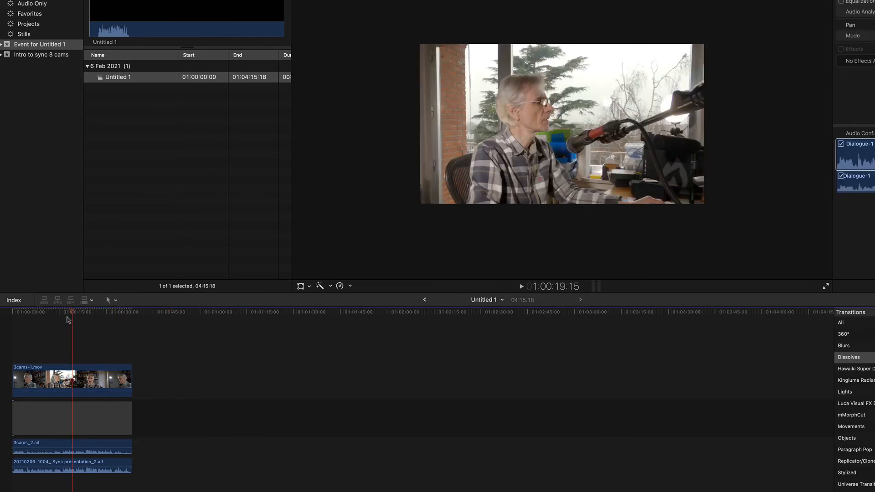
pyautogui.click(10, 322)
pyautogui.click(39, 373)
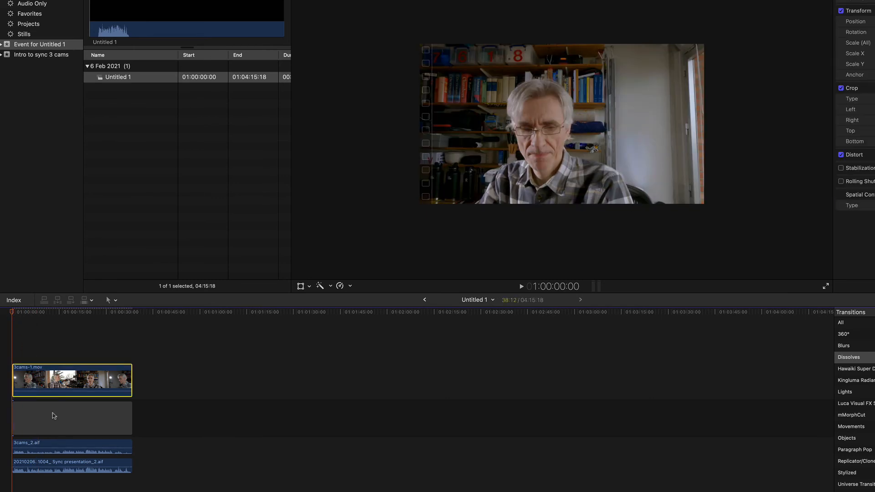
pyautogui.click(290, 335)
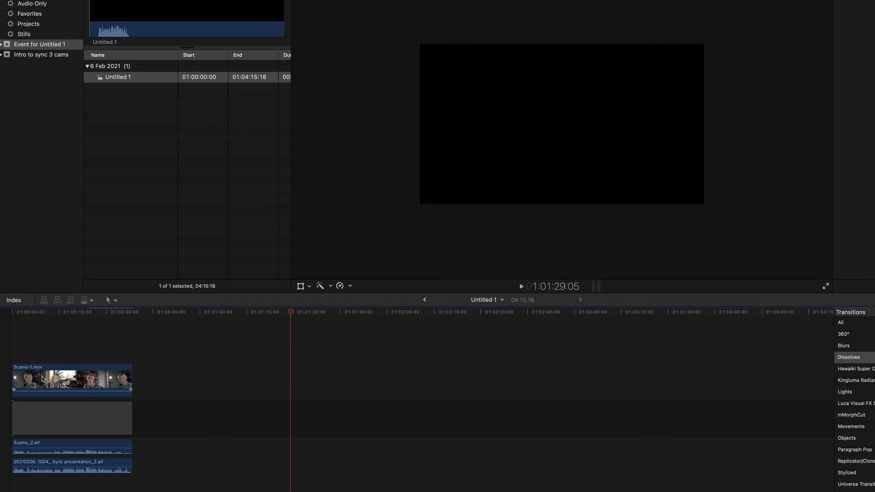
pyautogui.click(42, 378)
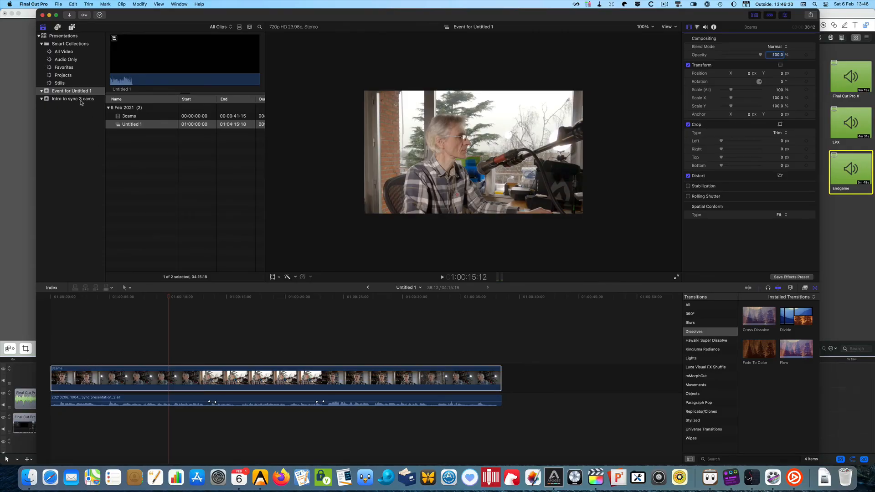
# Open the 3cams + audio project from the Intro to sync 3 cams event and examine its multicam clips and transitions
pyautogui.click(73, 99)
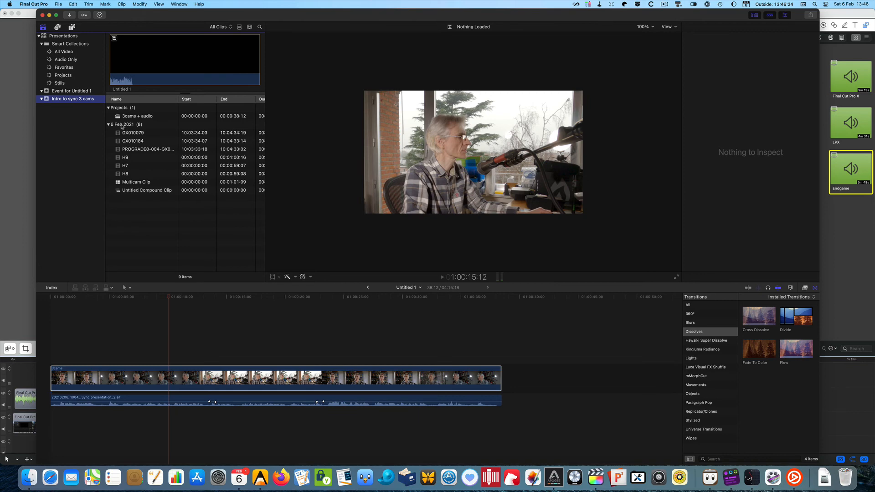
pyautogui.doubleClick(135, 116)
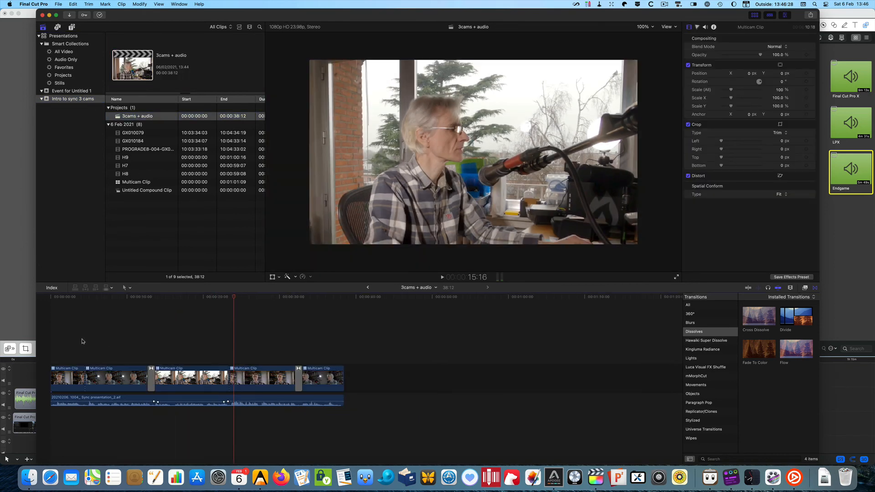
pyautogui.moveTo(87, 342); pyautogui.dragTo(319, 365)
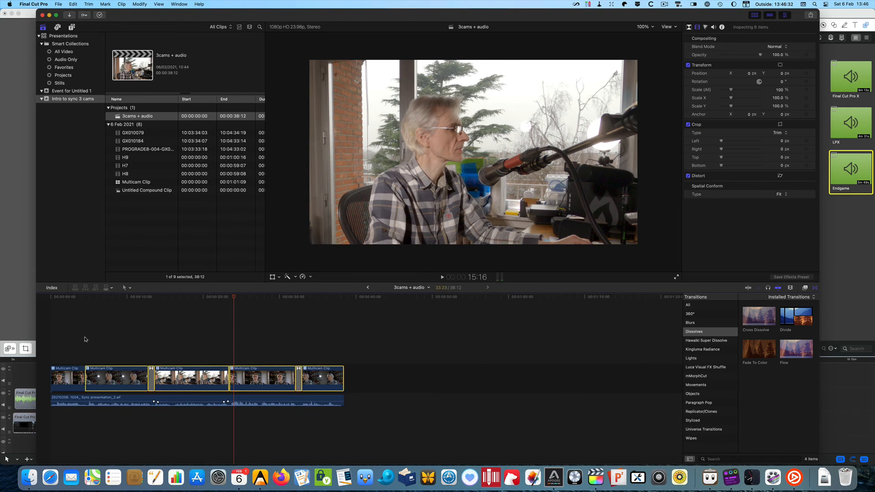
pyautogui.moveTo(65, 339); pyautogui.dragTo(315, 383)
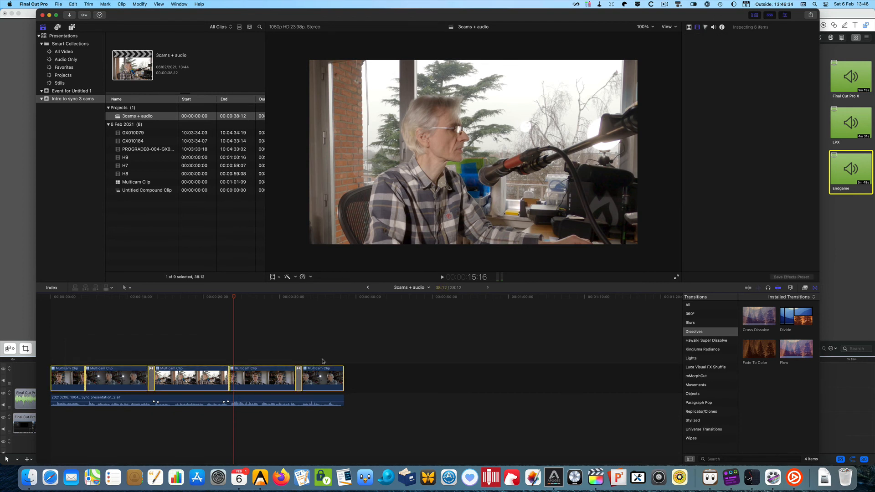
pyautogui.click(321, 334)
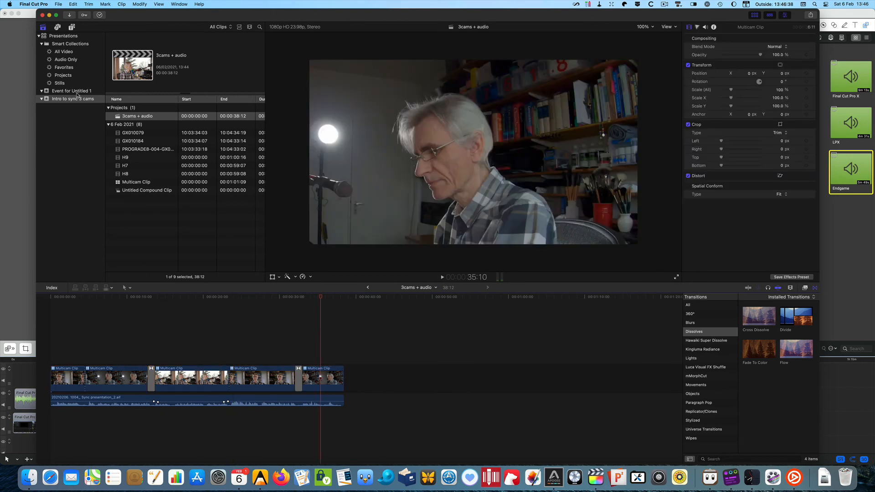
# Return to the Untitled 1 project in Event for Untitled 1 and inspect its Sync presentation audio clip and 3cams video clip
pyautogui.click(73, 91)
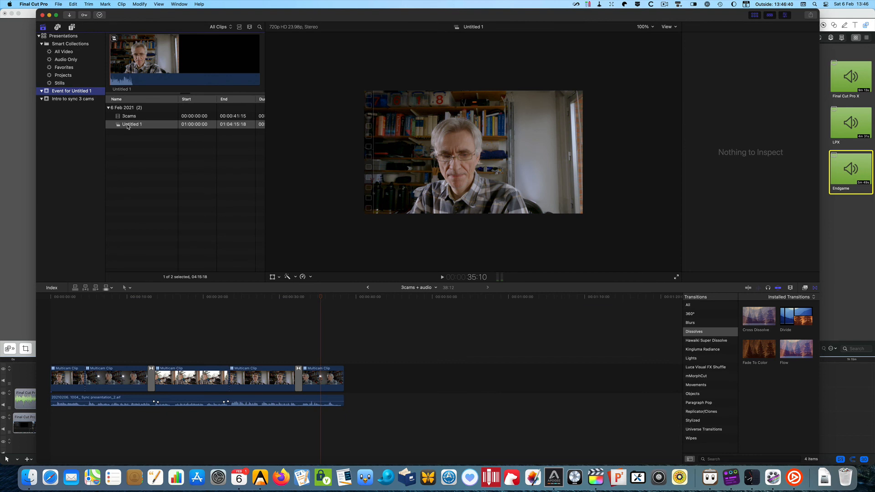
pyautogui.doubleClick(128, 125)
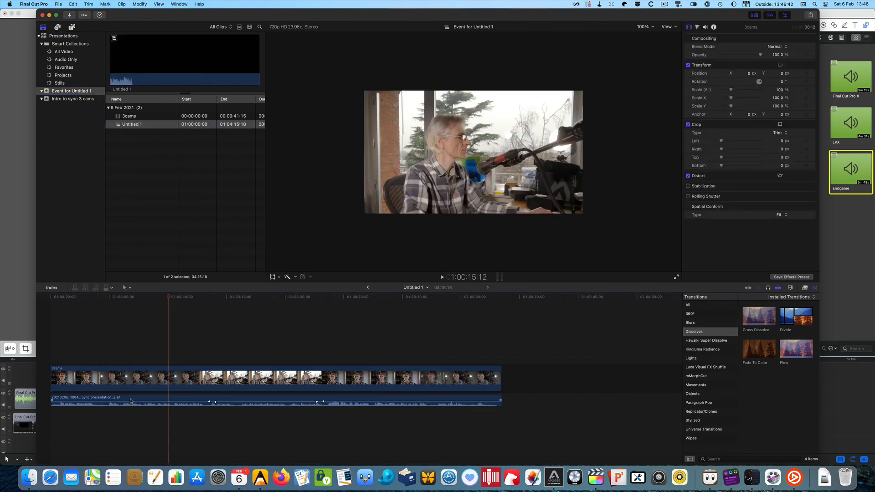
pyautogui.click(130, 401)
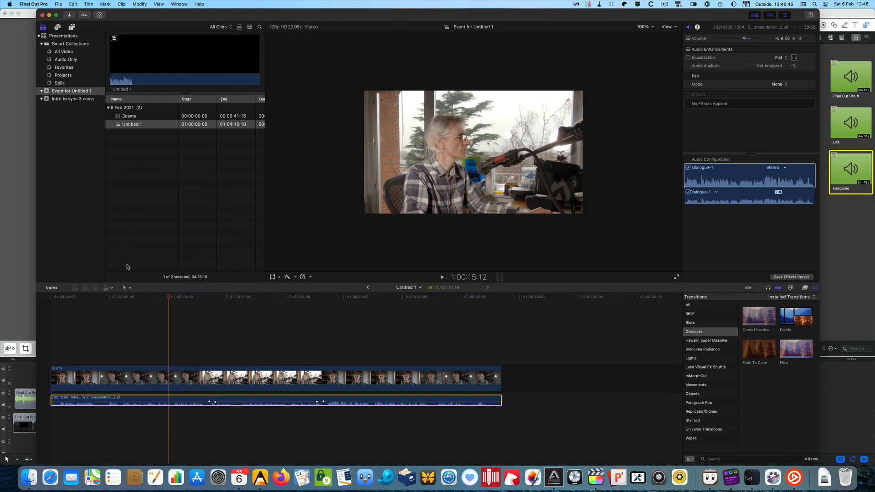
pyautogui.click(75, 100)
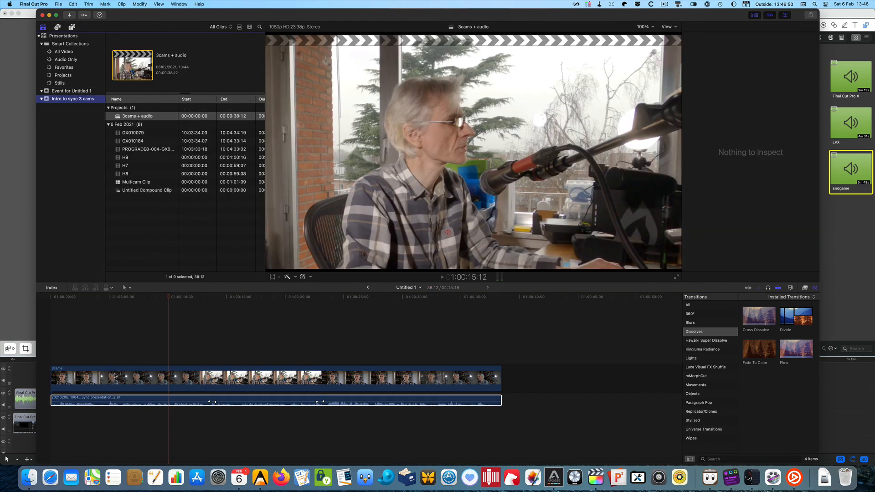
pyautogui.click(112, 373)
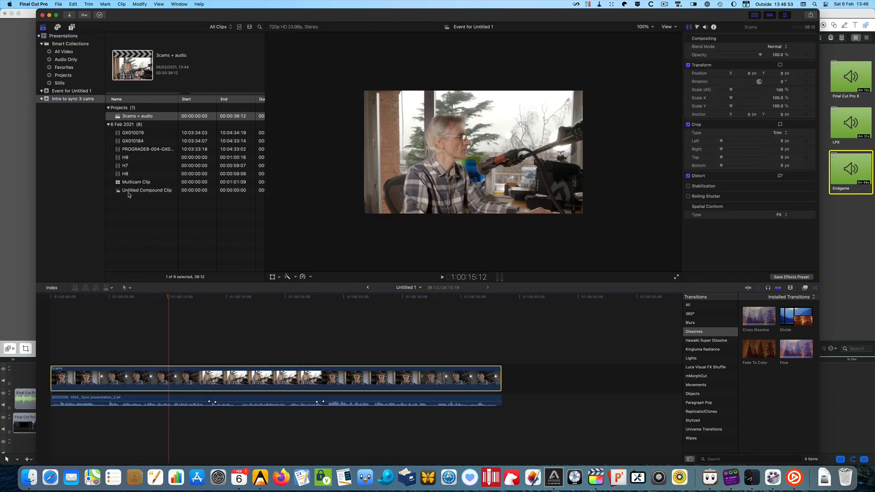
# Reopen the 3cams + audio project, place the playhead at 3:20 and select all its multicam clips and transitions
pyautogui.doubleClick(125, 118)
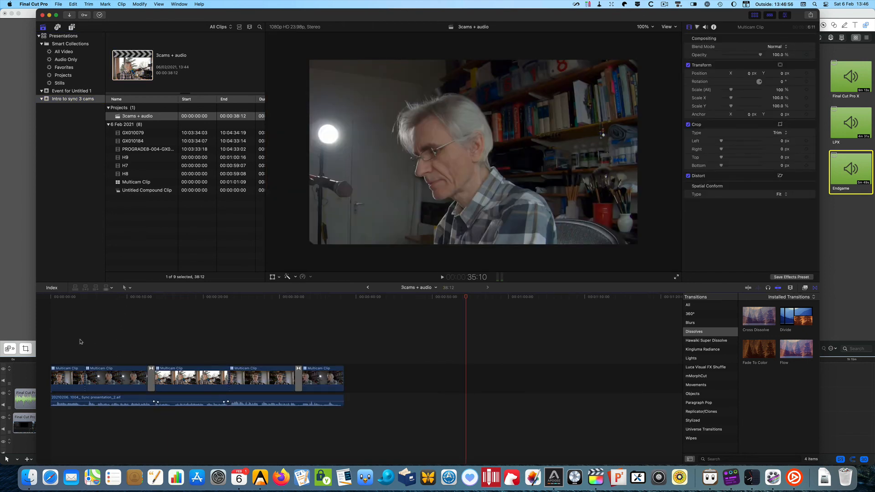
pyautogui.click(79, 298)
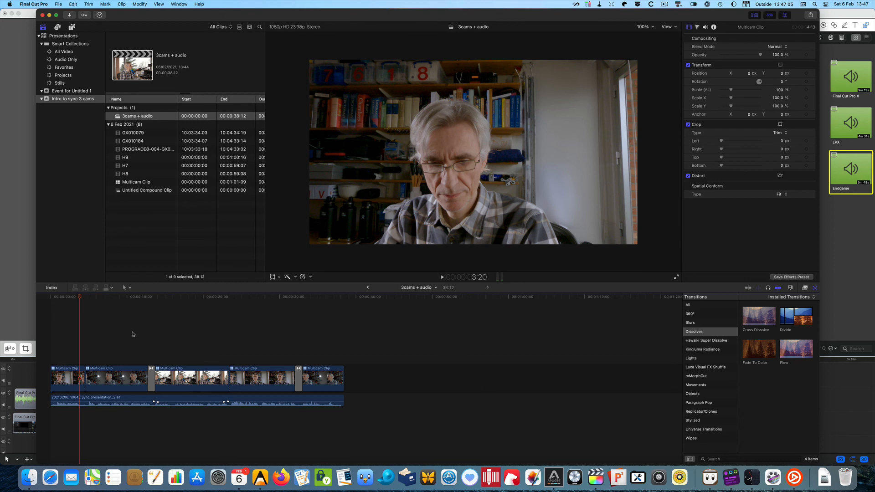
pyautogui.moveTo(72, 347); pyautogui.dragTo(328, 390)
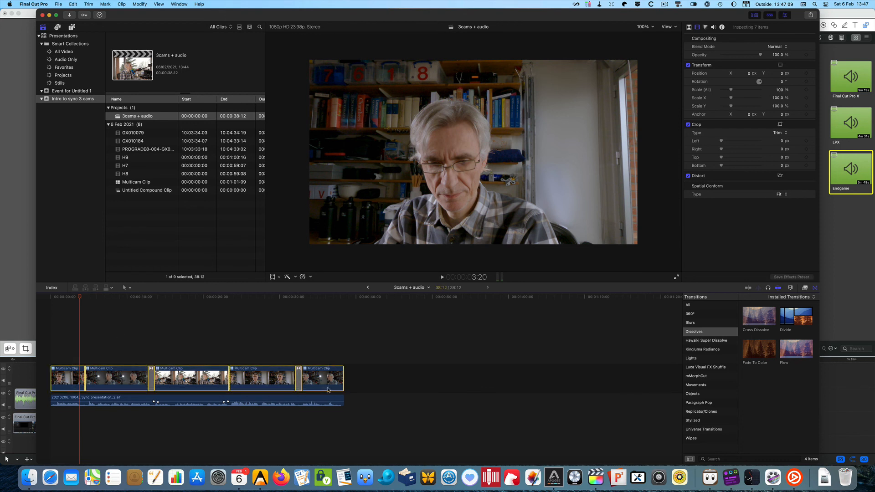